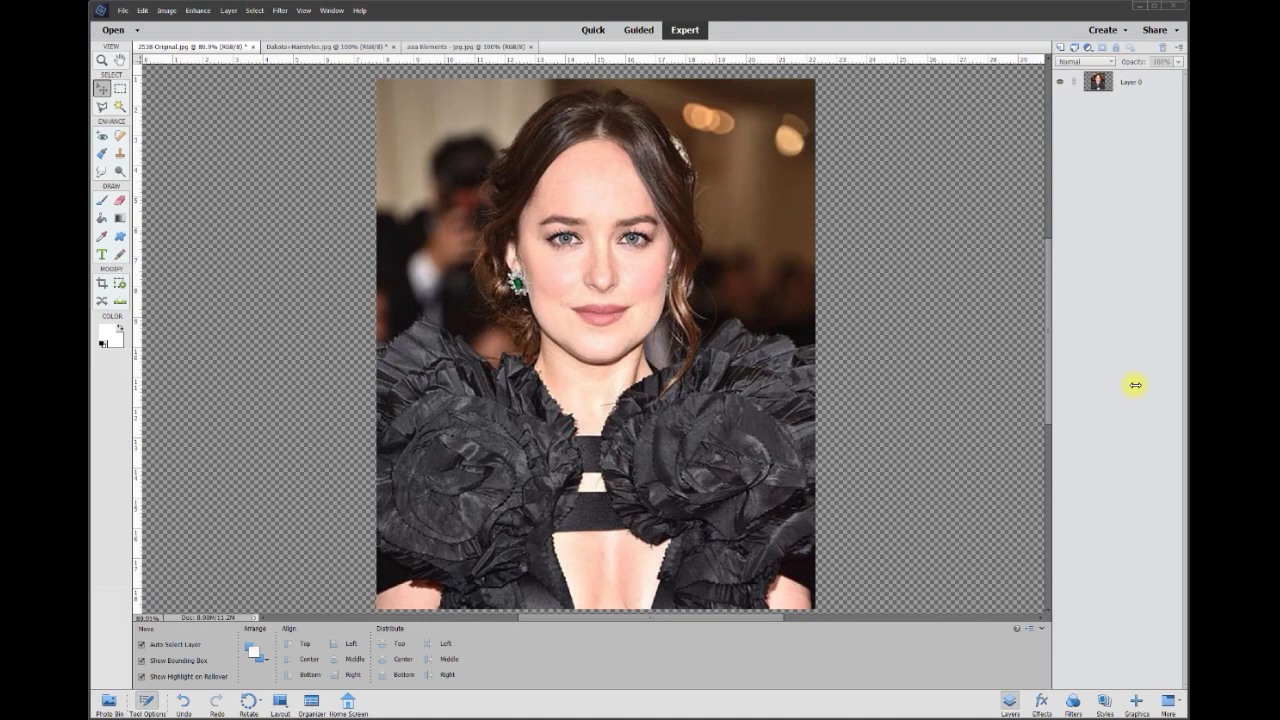
# Compare the hairline in the original portrait with the fringe in the hairstyles photo, viewing the hair up close.
pyautogui.click(436, 48)
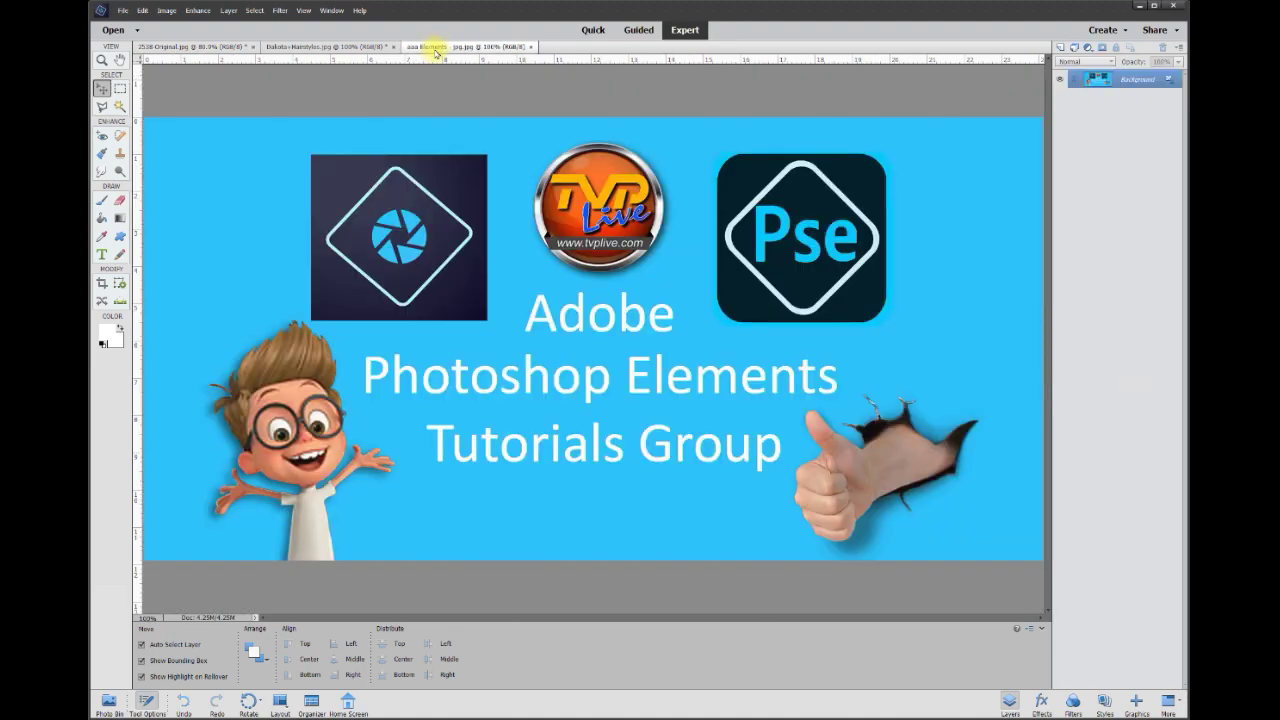
pyautogui.click(224, 47)
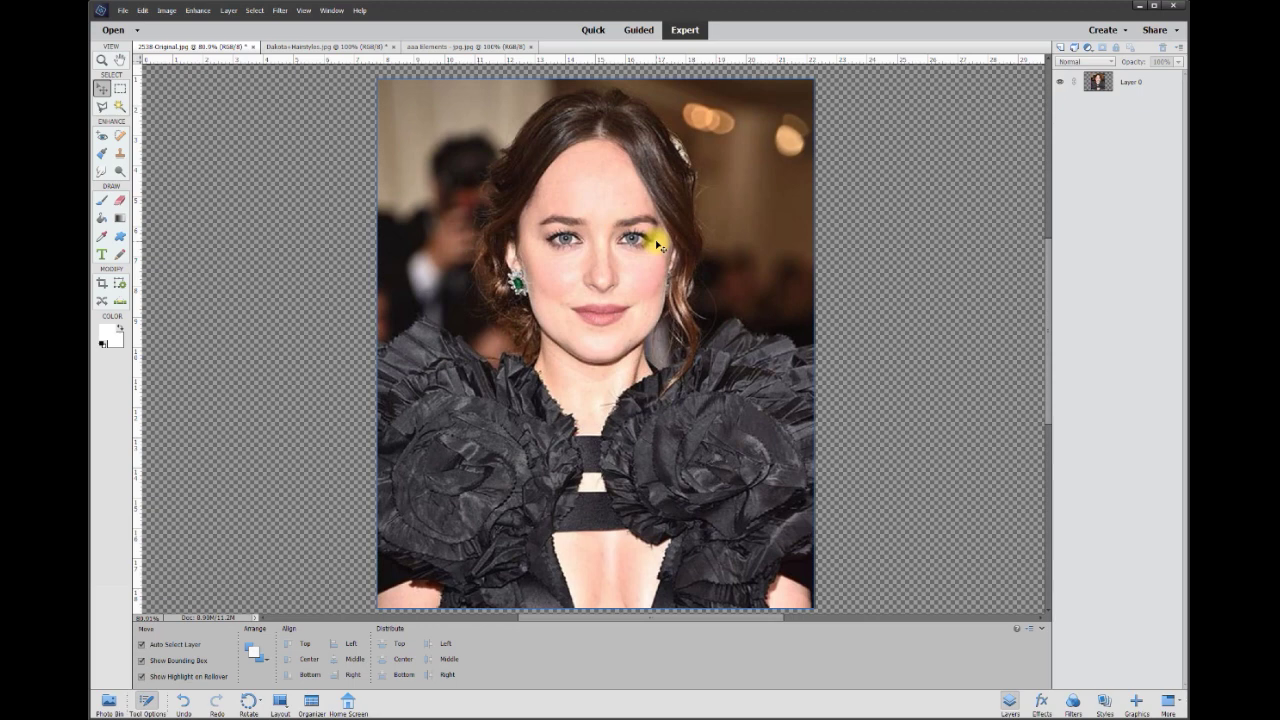
pyautogui.click(325, 46)
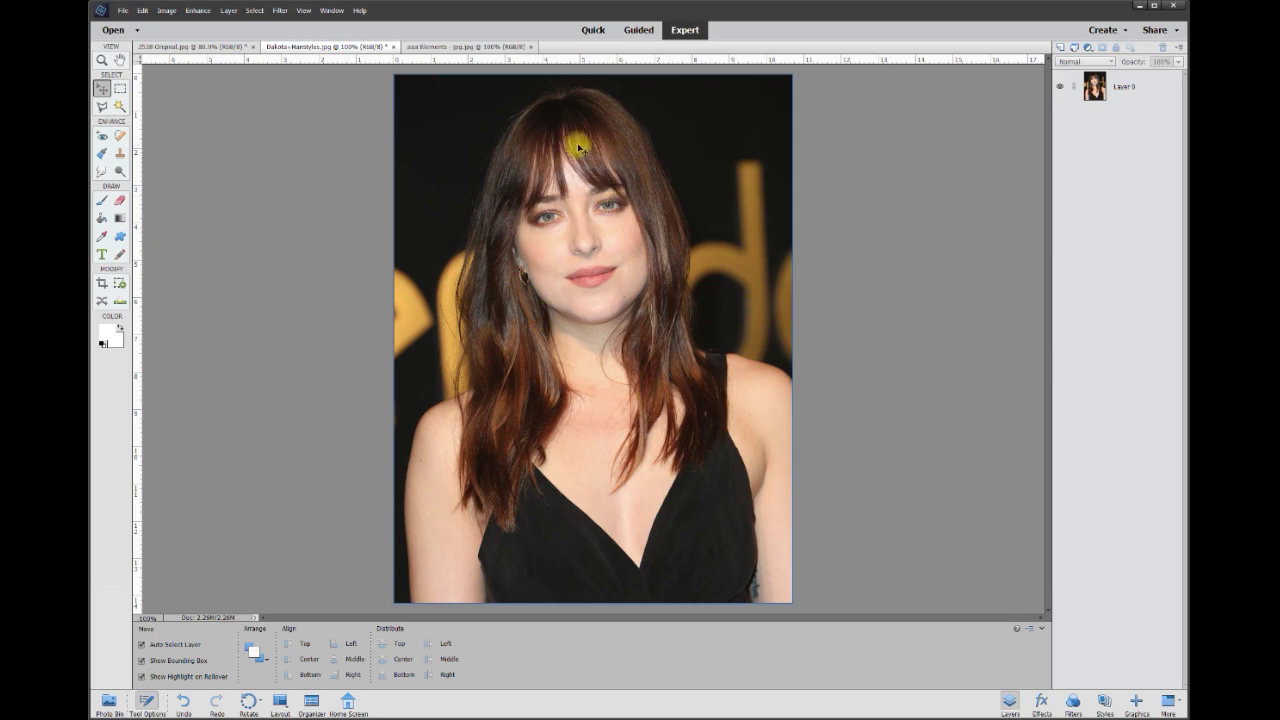
pyautogui.scroll(2, 571, 134)
pyautogui.moveTo(1048, 310); pyautogui.dragTo(1049, 289)
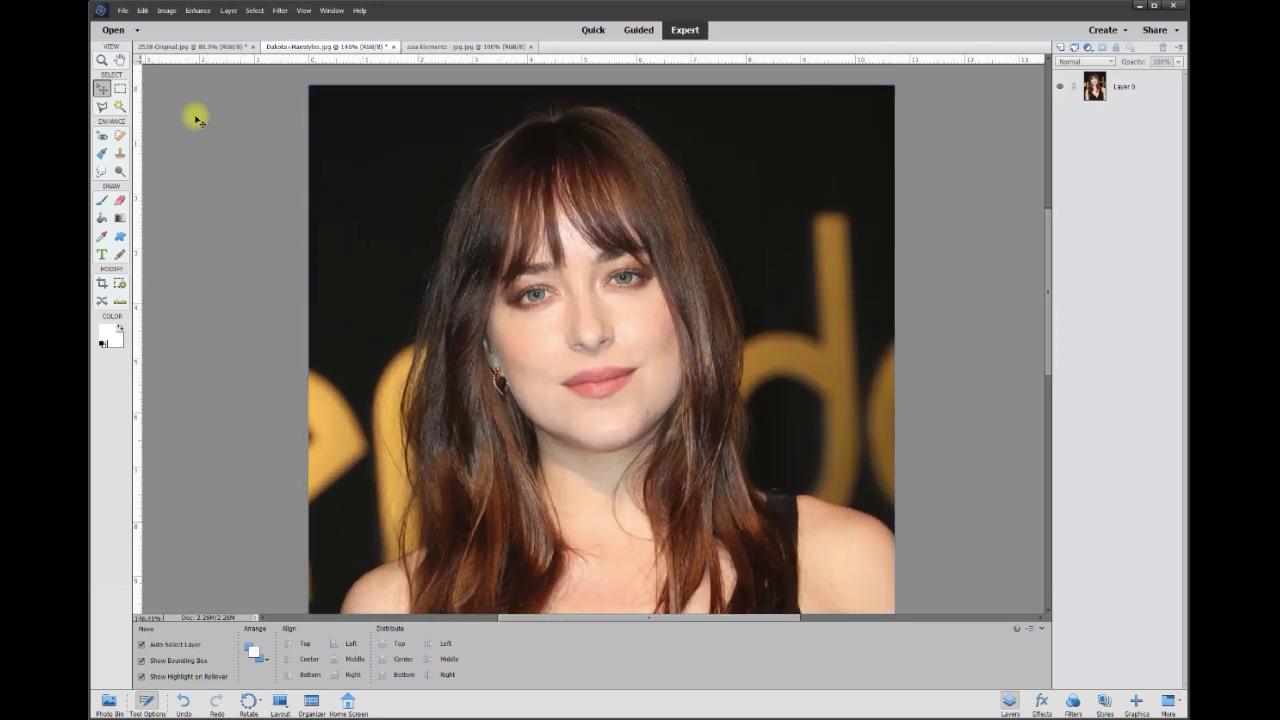
pyautogui.click(214, 47)
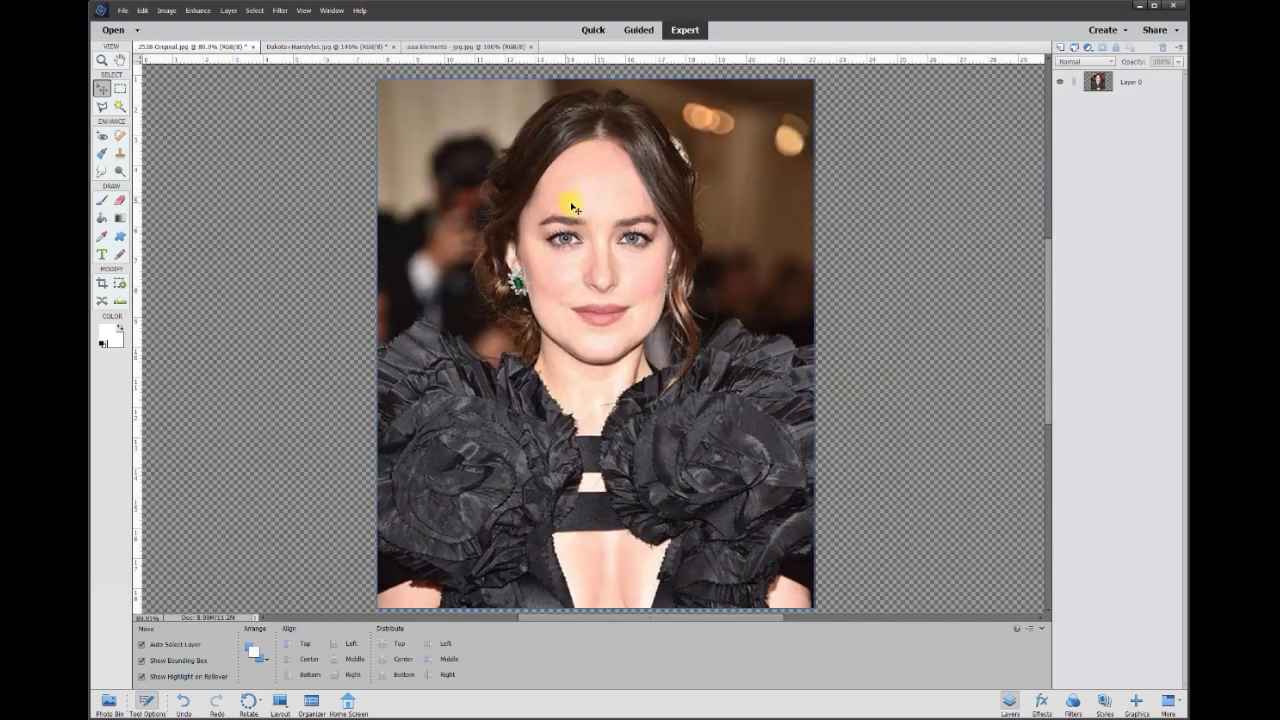
pyautogui.click(302, 46)
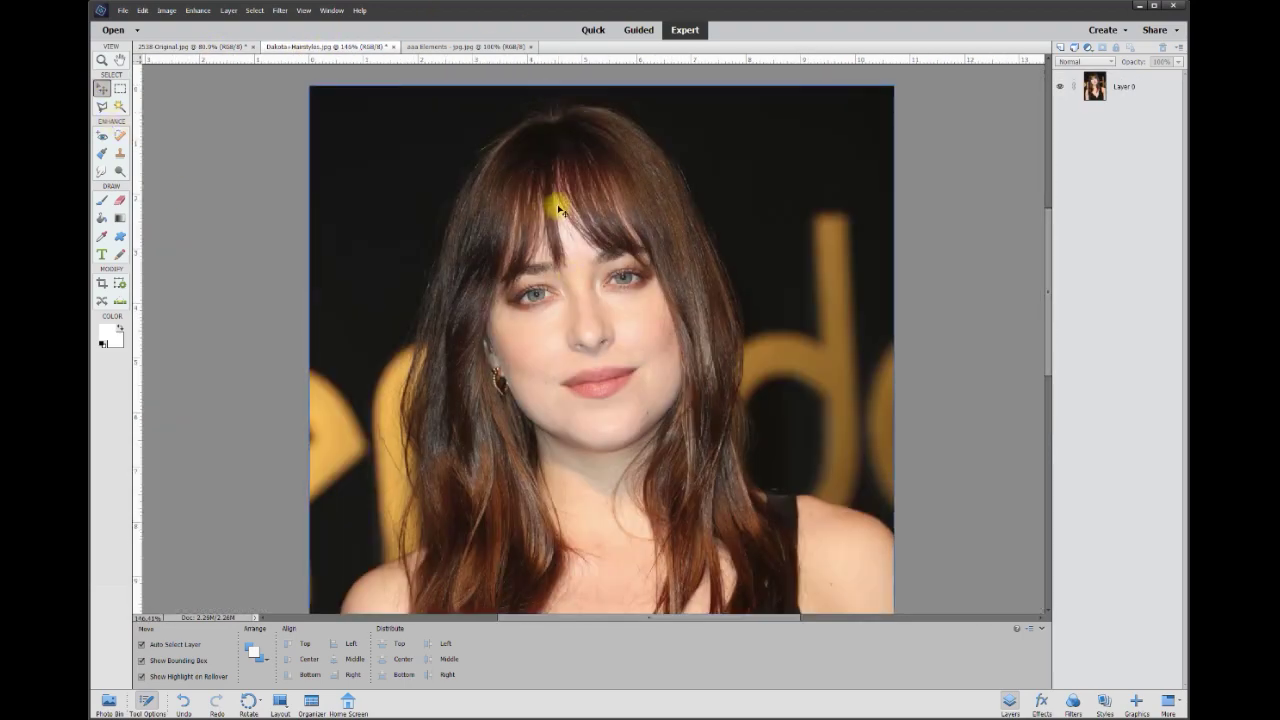
# Outline the fringe and the top of the hair freehand with the Lasso in the hairstyles photo and copy it to a new layer.
pyautogui.click(103, 107)
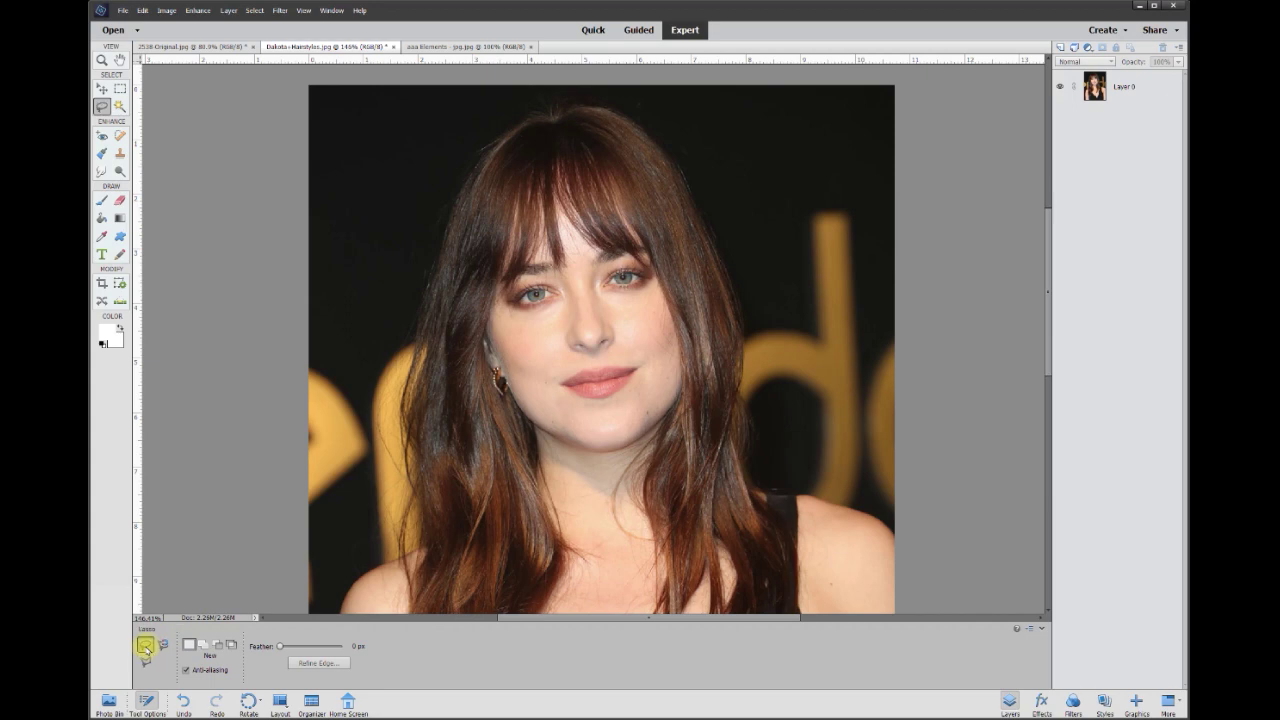
pyautogui.moveTo(555, 118)
pyautogui.mouseDown()
pyautogui.moveTo(498, 145)
pyautogui.moveTo(454, 219)
pyautogui.moveTo(439, 294)
pyautogui.moveTo(462, 331)
pyautogui.moveTo(553, 296)
pyautogui.moveTo(709, 278)
pyautogui.moveTo(701, 208)
pyautogui.moveTo(651, 145)
pyautogui.moveTo(585, 110)
pyautogui.mouseUp()
pyautogui.rightClick(571, 214)
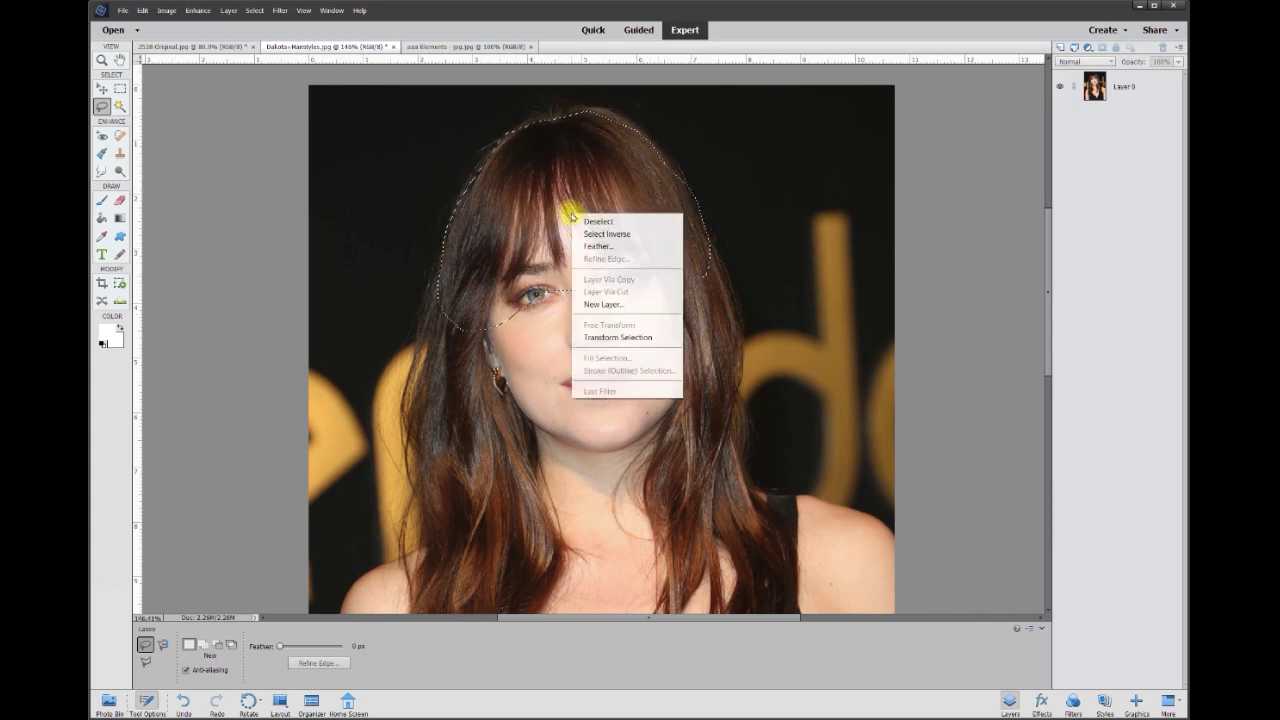
pyautogui.click(609, 279)
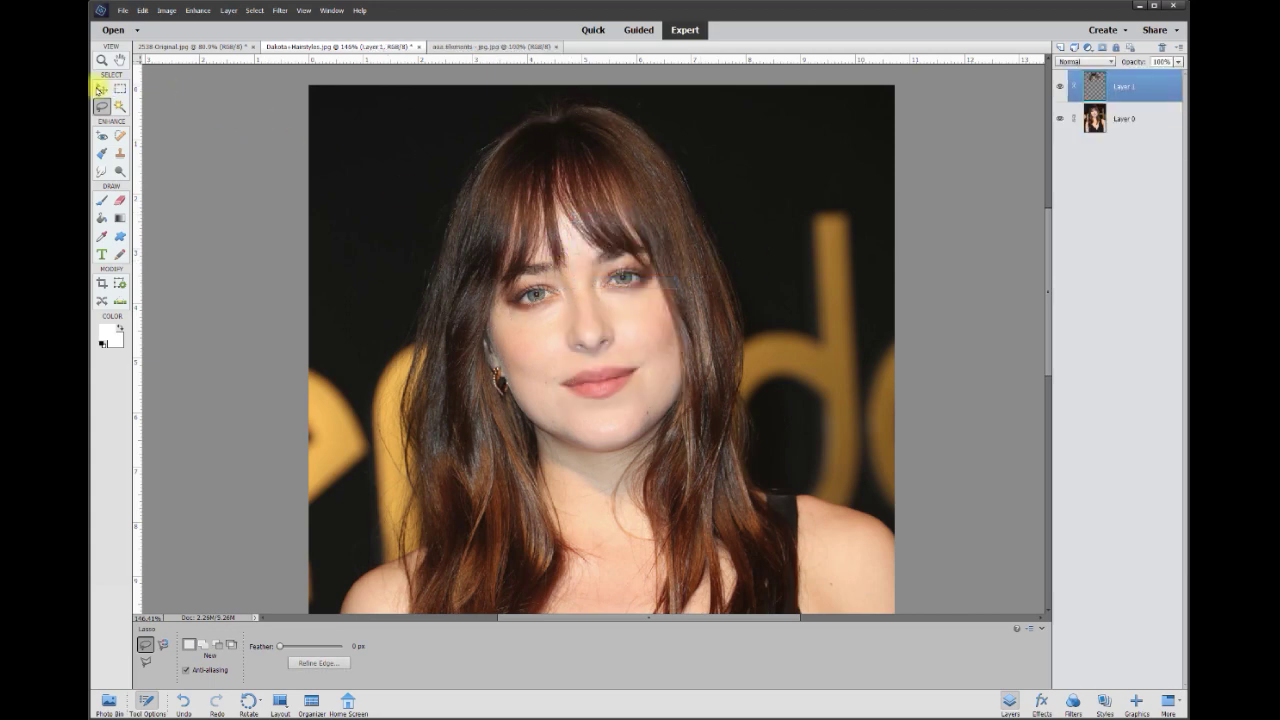
# Move the copied fringe layer into the original portrait and place it over the forehead.
pyautogui.click(101, 89)
pyautogui.moveTo(606, 194); pyautogui.dragTo(712, 262)
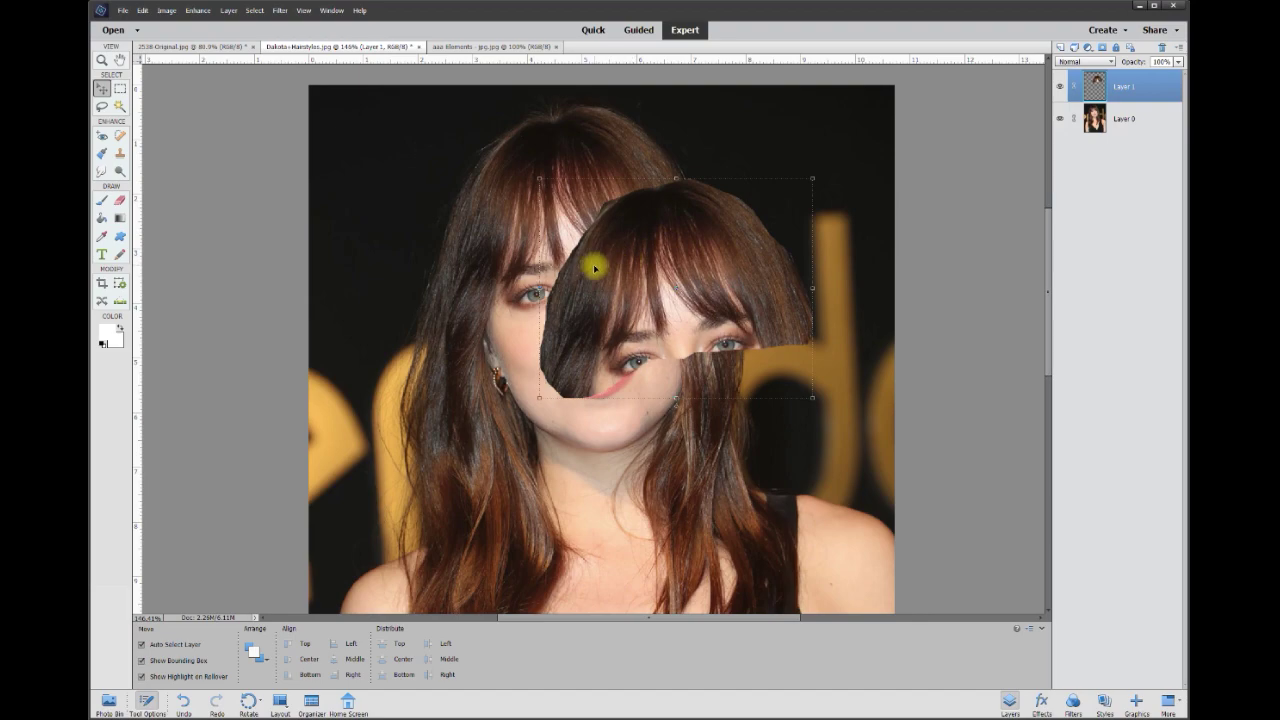
pyautogui.moveTo(600, 271); pyautogui.dragTo(522, 245)
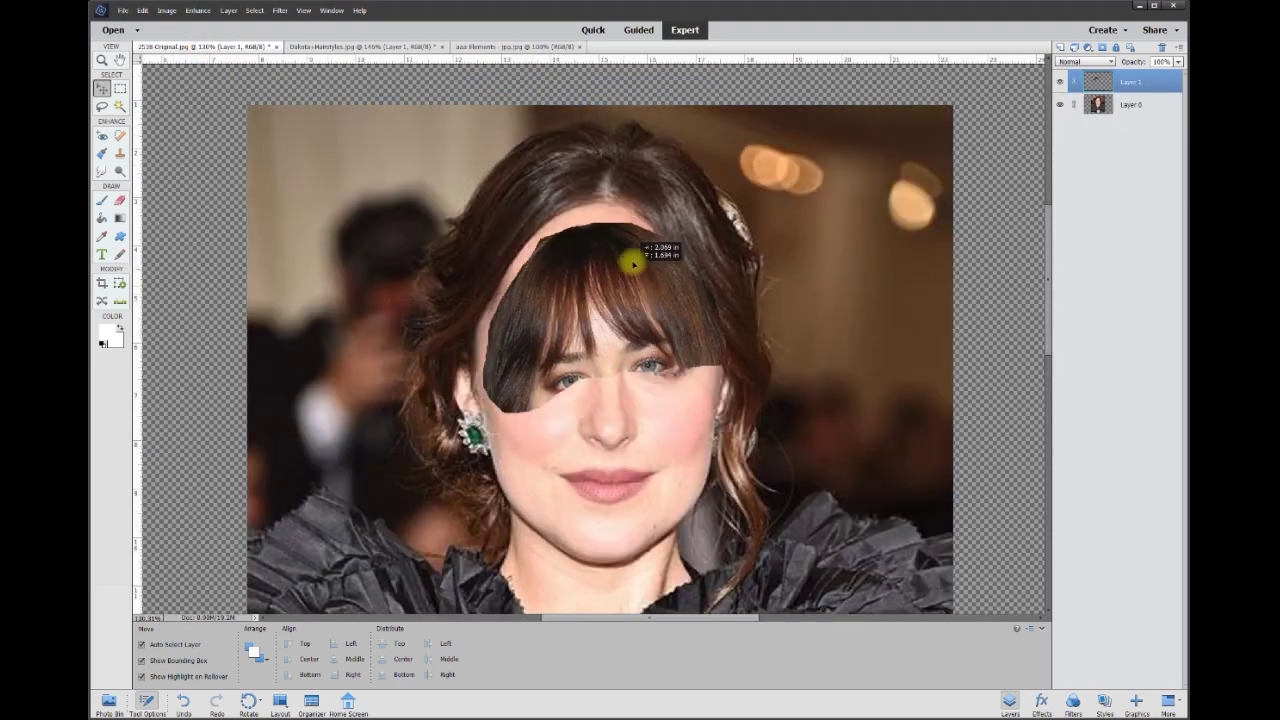
pyautogui.moveTo(634, 260); pyautogui.dragTo(613, 229)
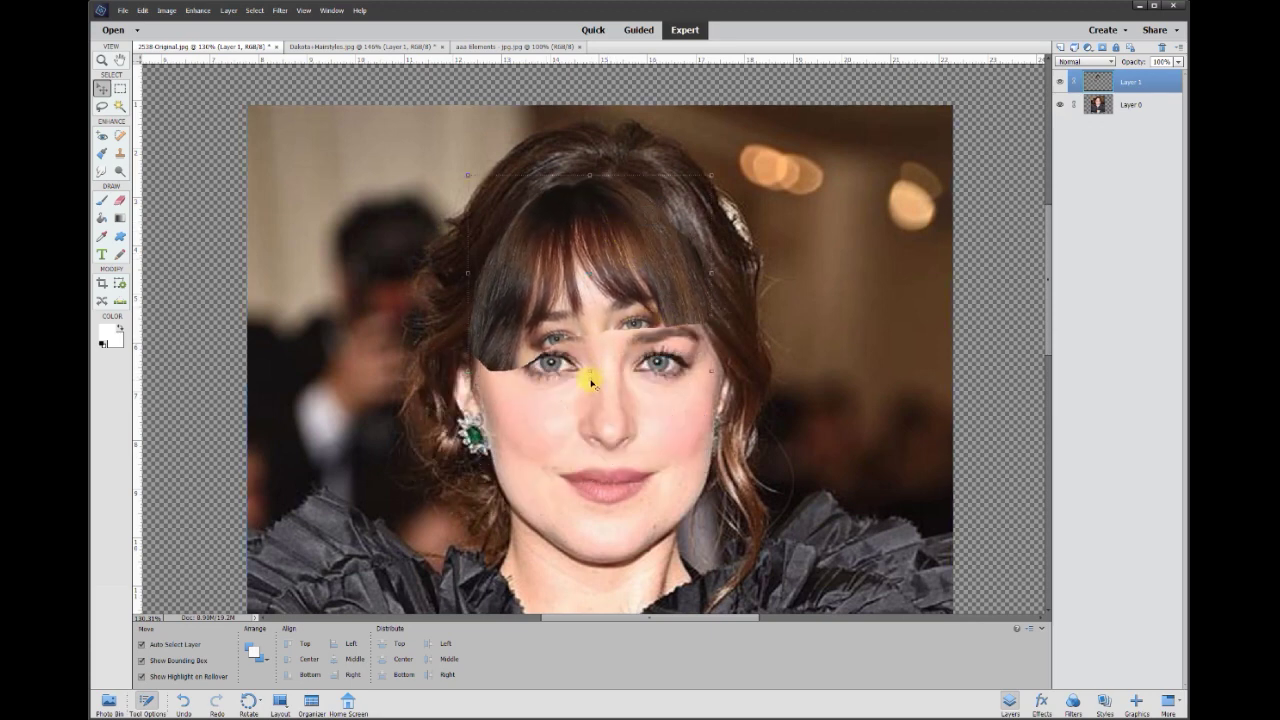
# Rotate the fringe layer level with the face and enlarge it to span the forehead and hairline.
pyautogui.hotkey('ctrl', 't')
pyautogui.moveTo(590, 380); pyautogui.dragTo(576, 381)
pyautogui.click(661, 394)
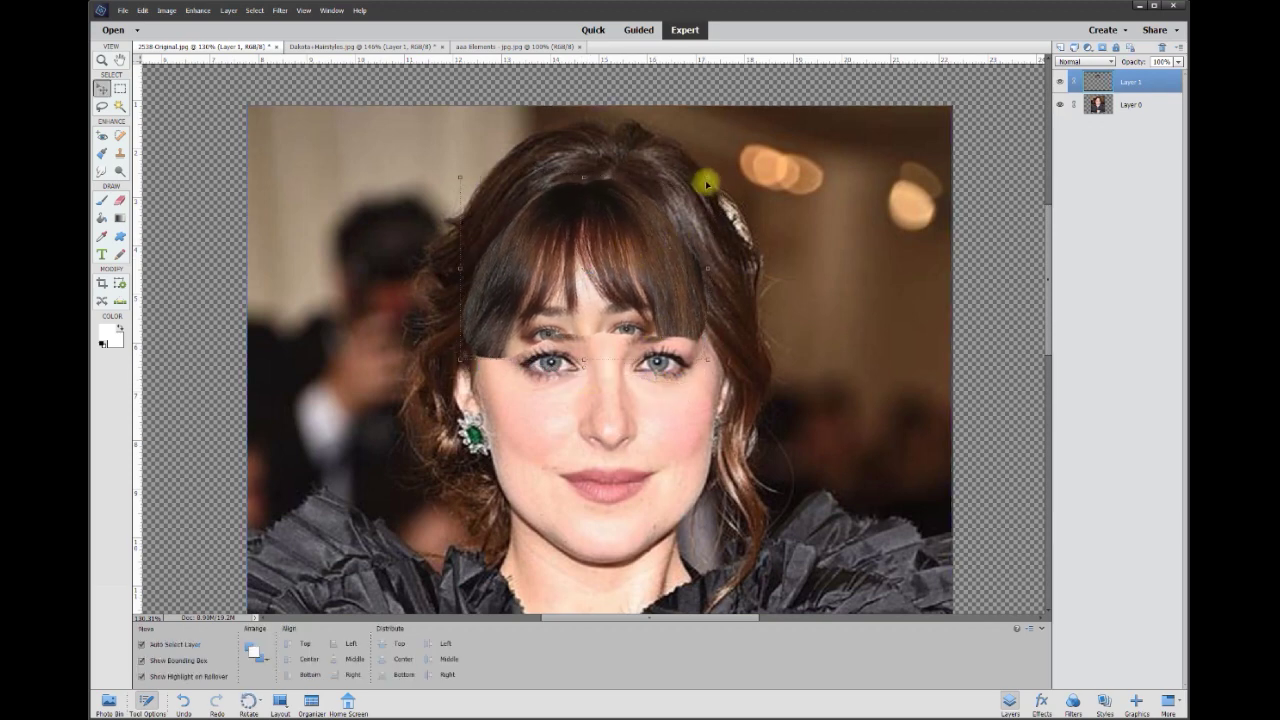
pyautogui.moveTo(712, 176); pyautogui.dragTo(814, 126)
pyautogui.moveTo(711, 274); pyautogui.dragTo(684, 317)
pyautogui.click(731, 403)
# Lower the fringe layer's opacity to 55% and nudge the fringe into alignment with the hair underneath.
pyautogui.click(1178, 62)
pyautogui.moveTo(1179, 74); pyautogui.dragTo(1155, 80)
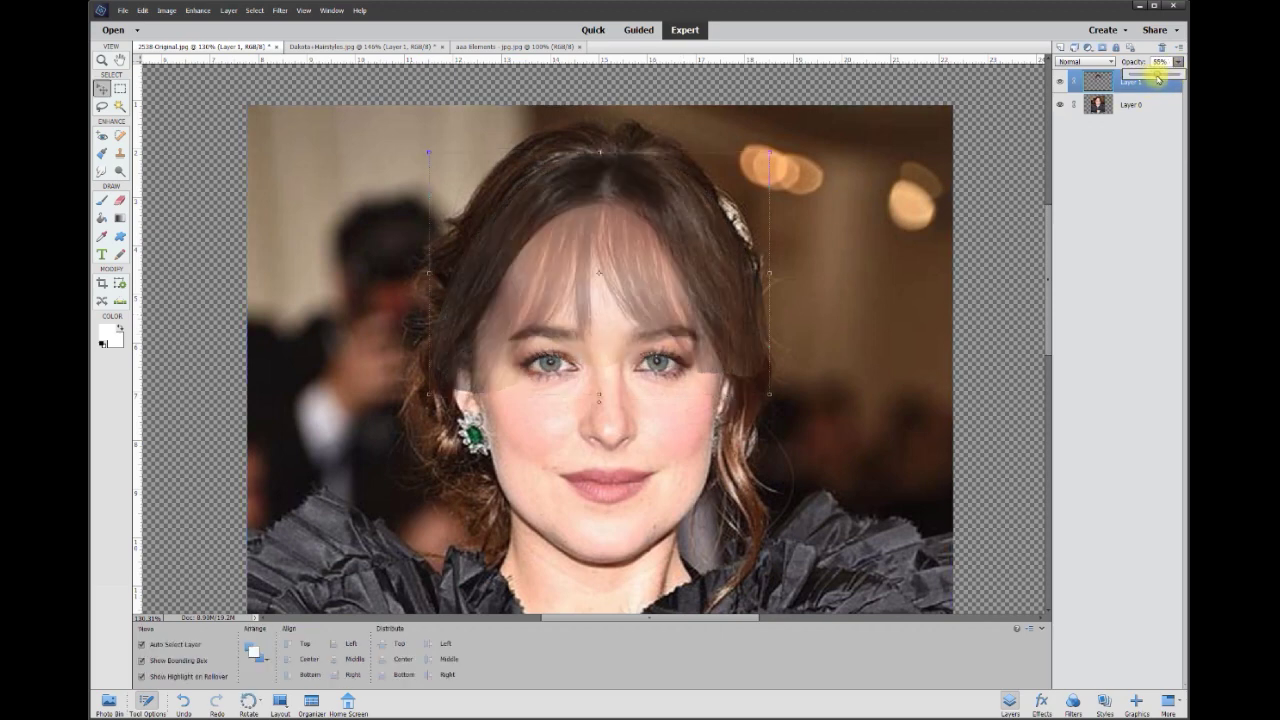
pyautogui.moveTo(706, 329); pyautogui.dragTo(708, 330)
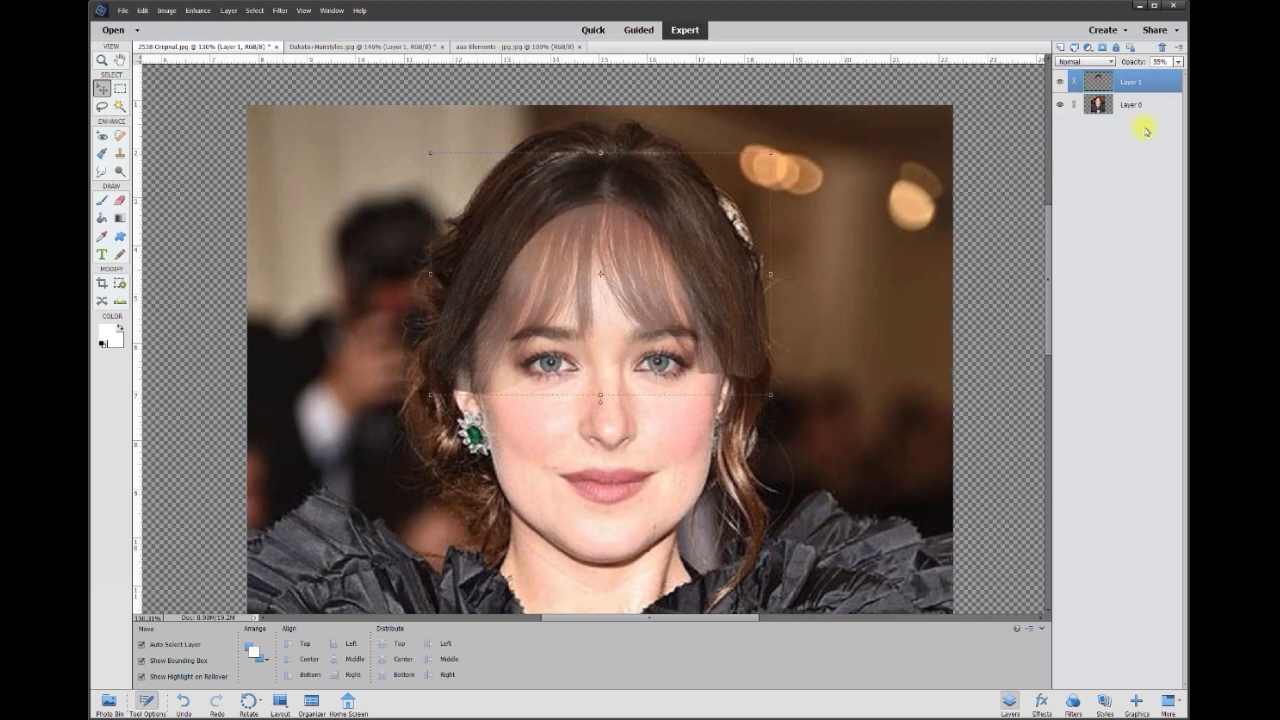
# Toggle the fringe layer's visibility repeatedly to compare the portrait with and without the fringe.
pyautogui.click(1061, 85)
pyautogui.click(1061, 85)
pyautogui.click(1061, 85)
pyautogui.click(1061, 85)
pyautogui.click(1061, 85)
pyautogui.click(1061, 85)
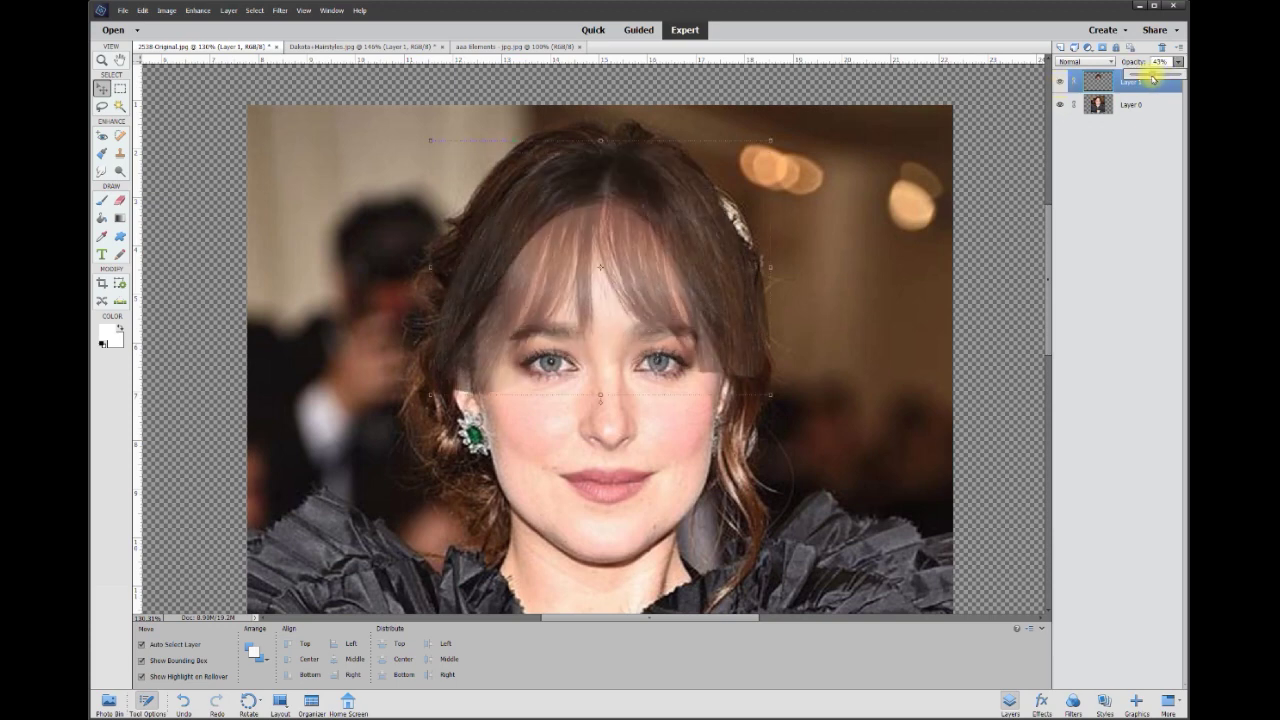
# Try the fringe layer at 43% opacity and set it to 65%.
pyautogui.moveTo(1157, 75); pyautogui.dragTo(1151, 76)
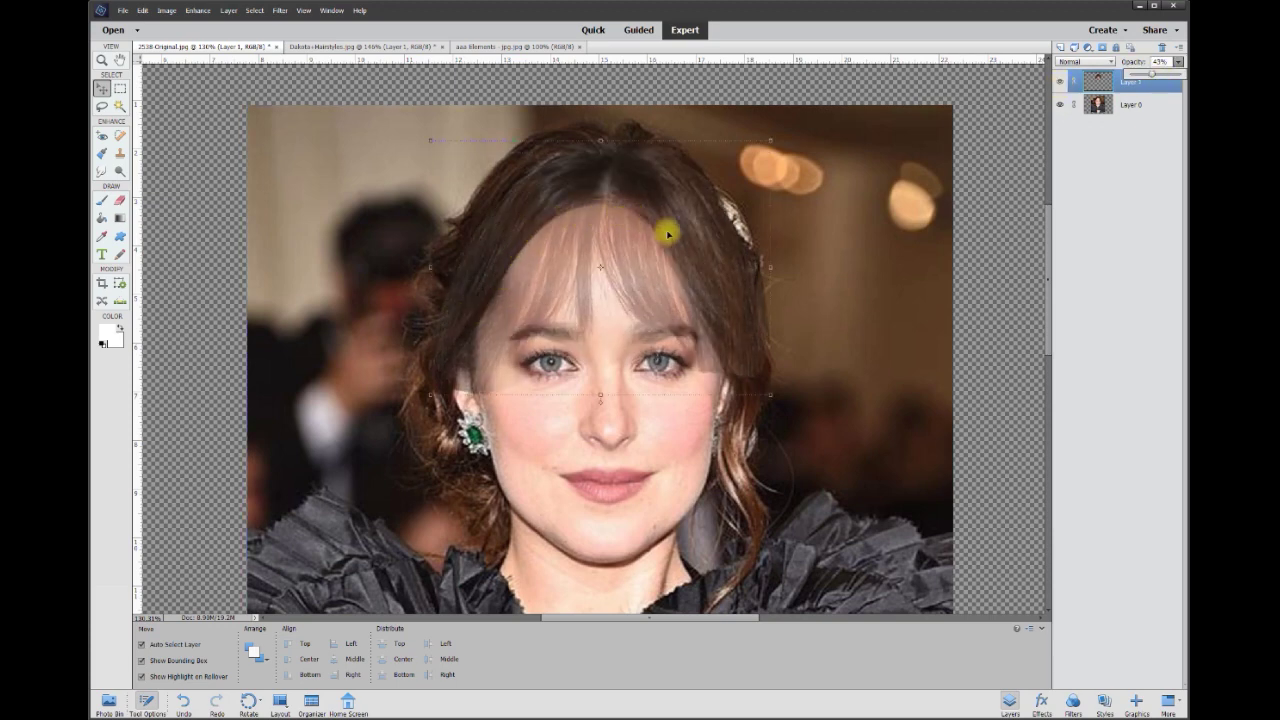
pyautogui.press('6')
pyautogui.press('5')
# Set up the Eraser with a soft round brush at a size of 50 px.
pyautogui.click(119, 202)
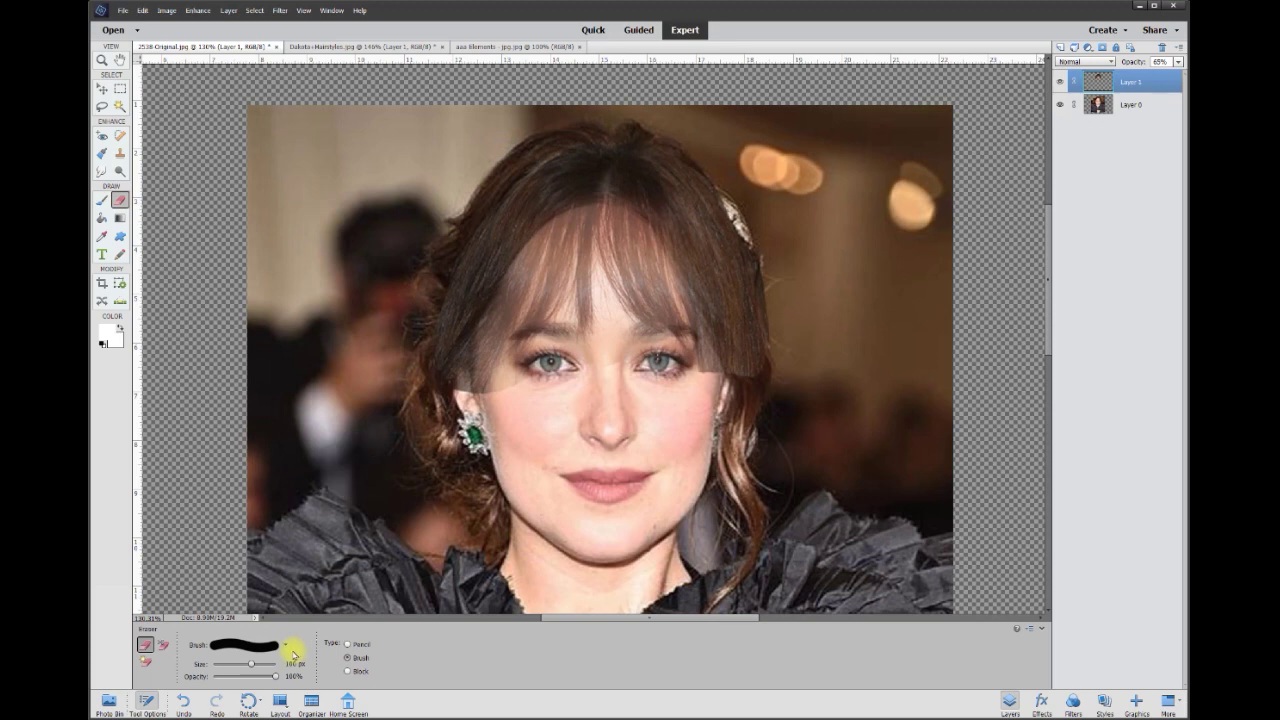
pyautogui.click(285, 645)
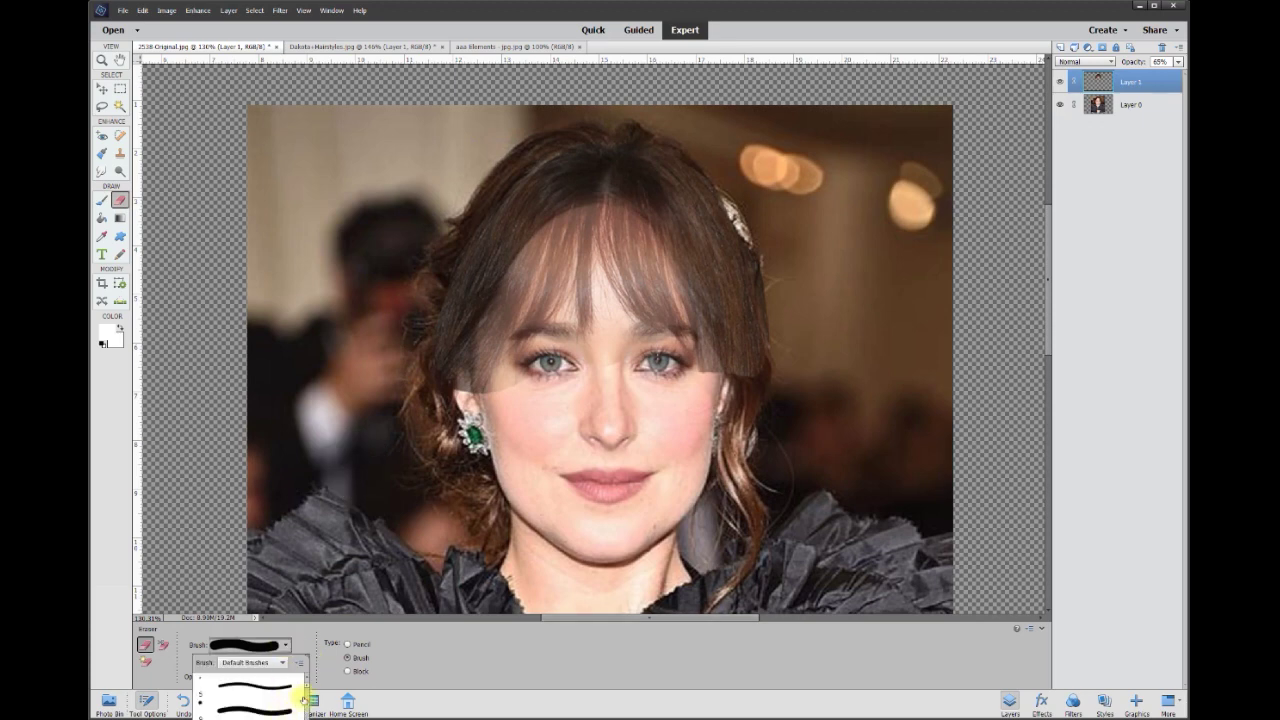
pyautogui.scroll(-5, 300, 688)
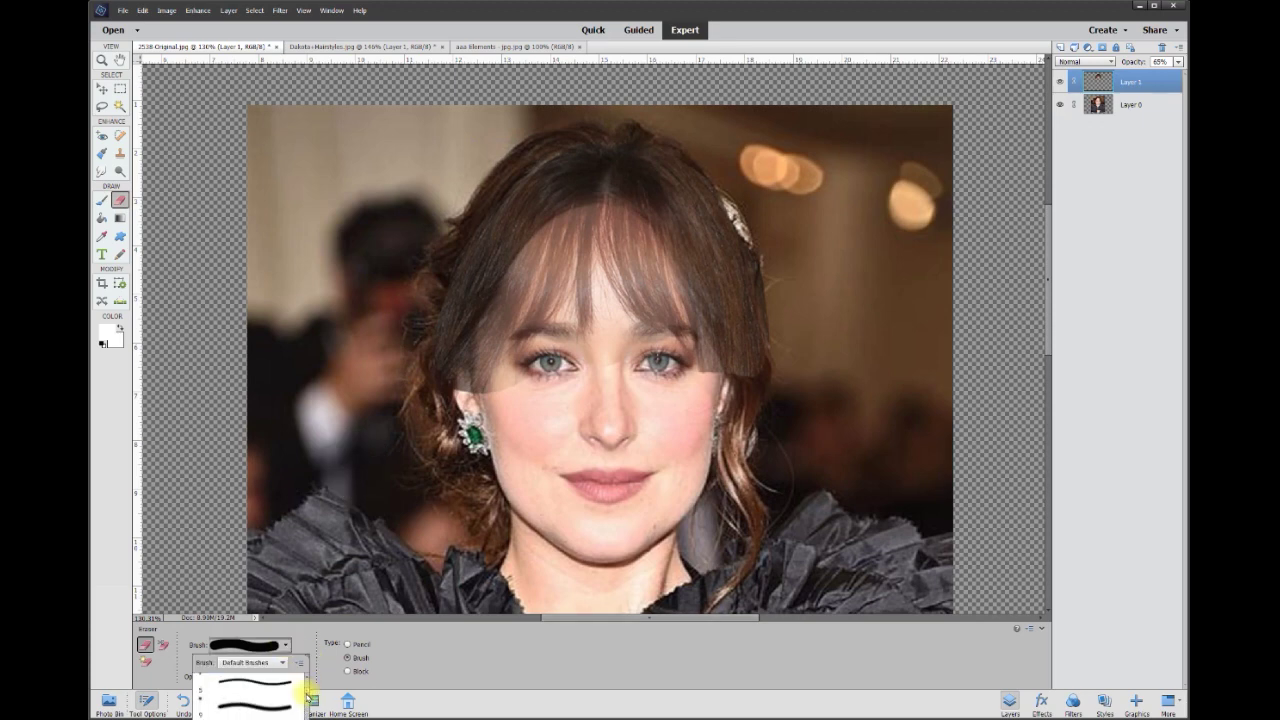
pyautogui.click(284, 702)
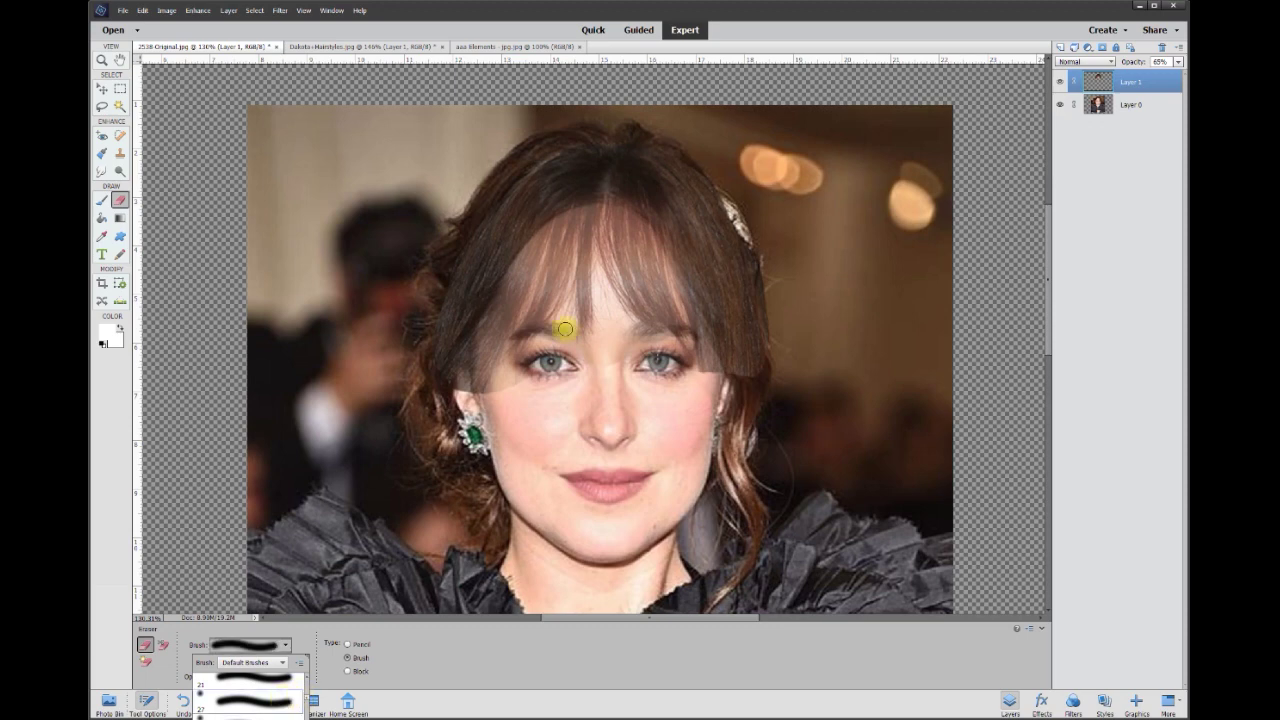
pyautogui.click(411, 668)
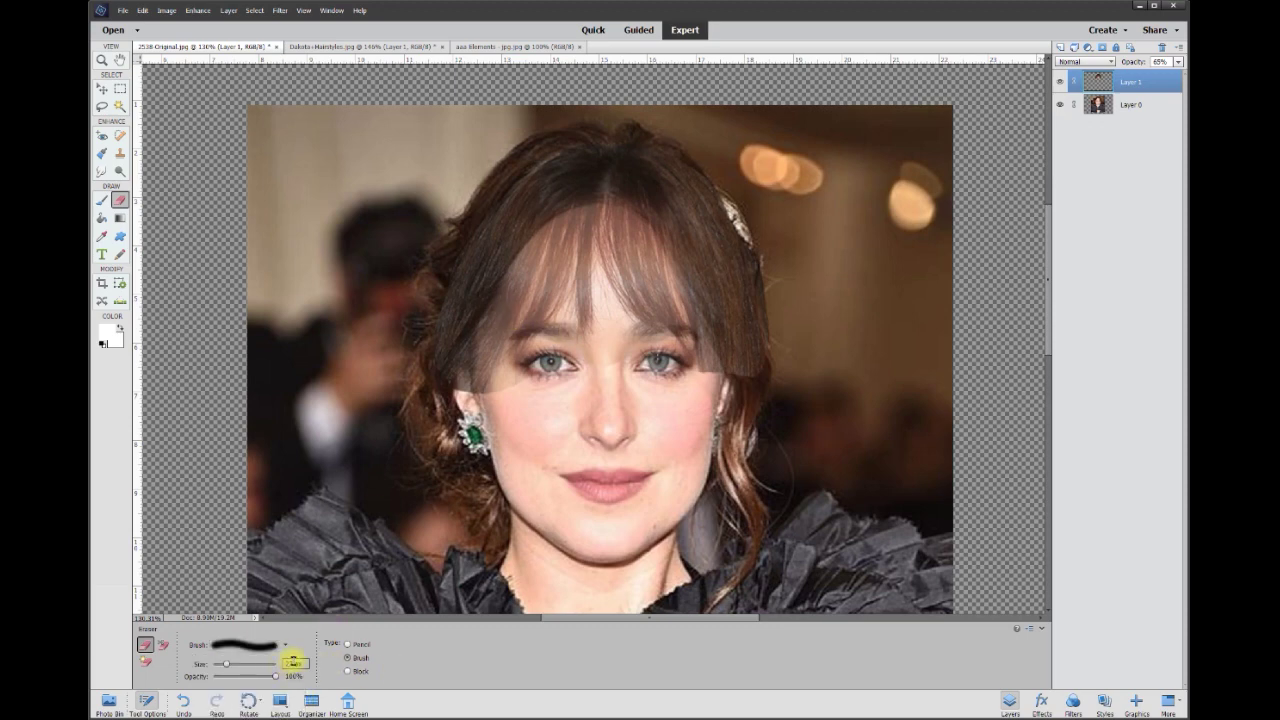
pyautogui.write('50')
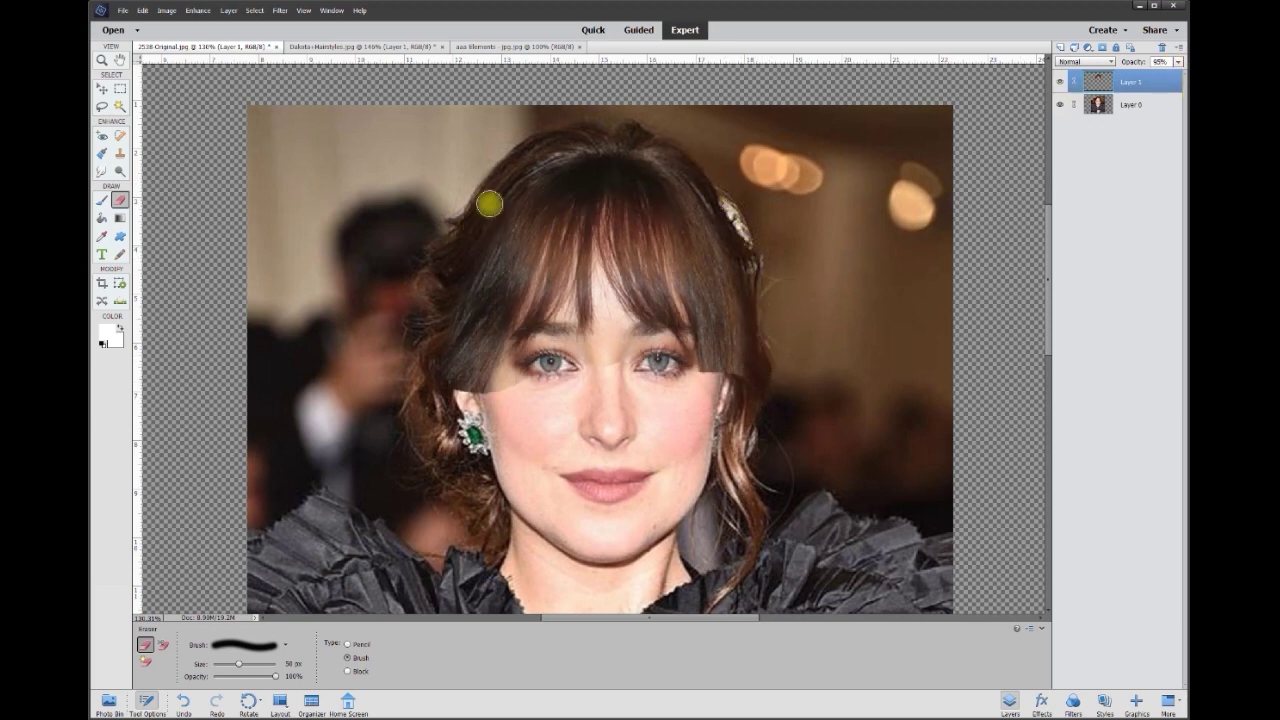
# Reduce the fringe layer's opacity to 64% so the eyes and face underneath show through.
pyautogui.click(100, 171)
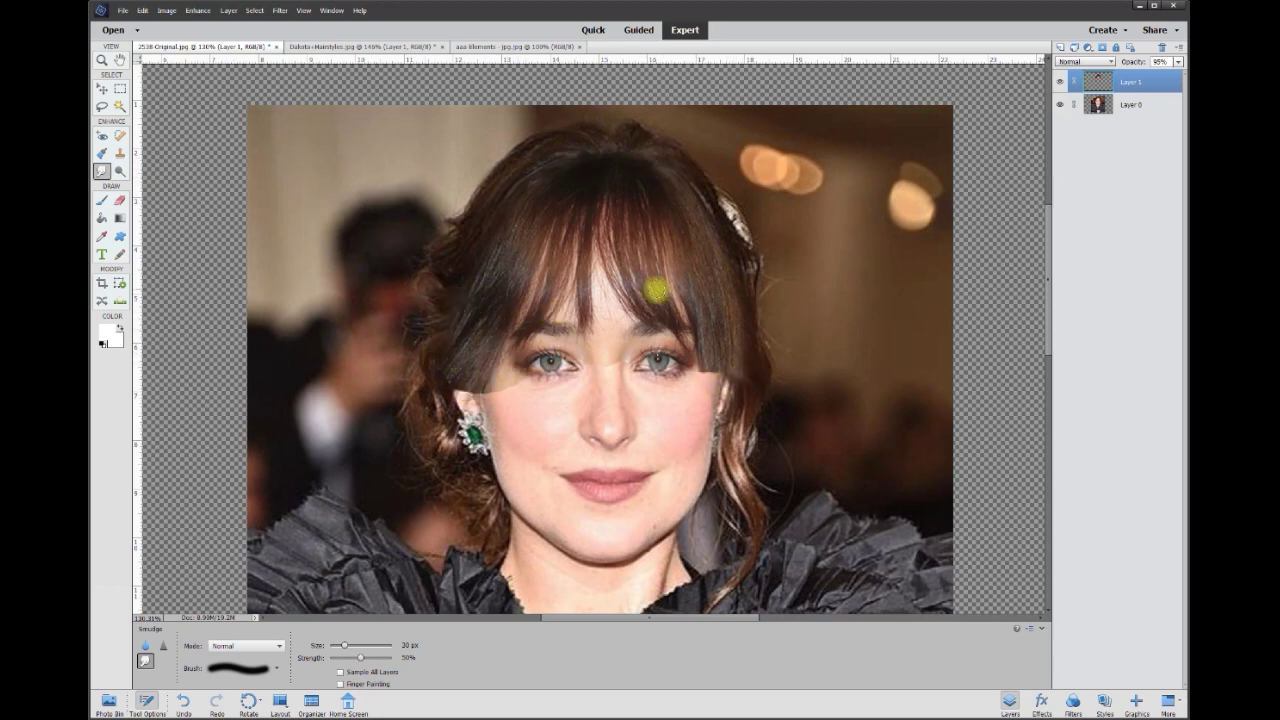
pyautogui.scroll(1, 686, 345)
pyautogui.click(1178, 62)
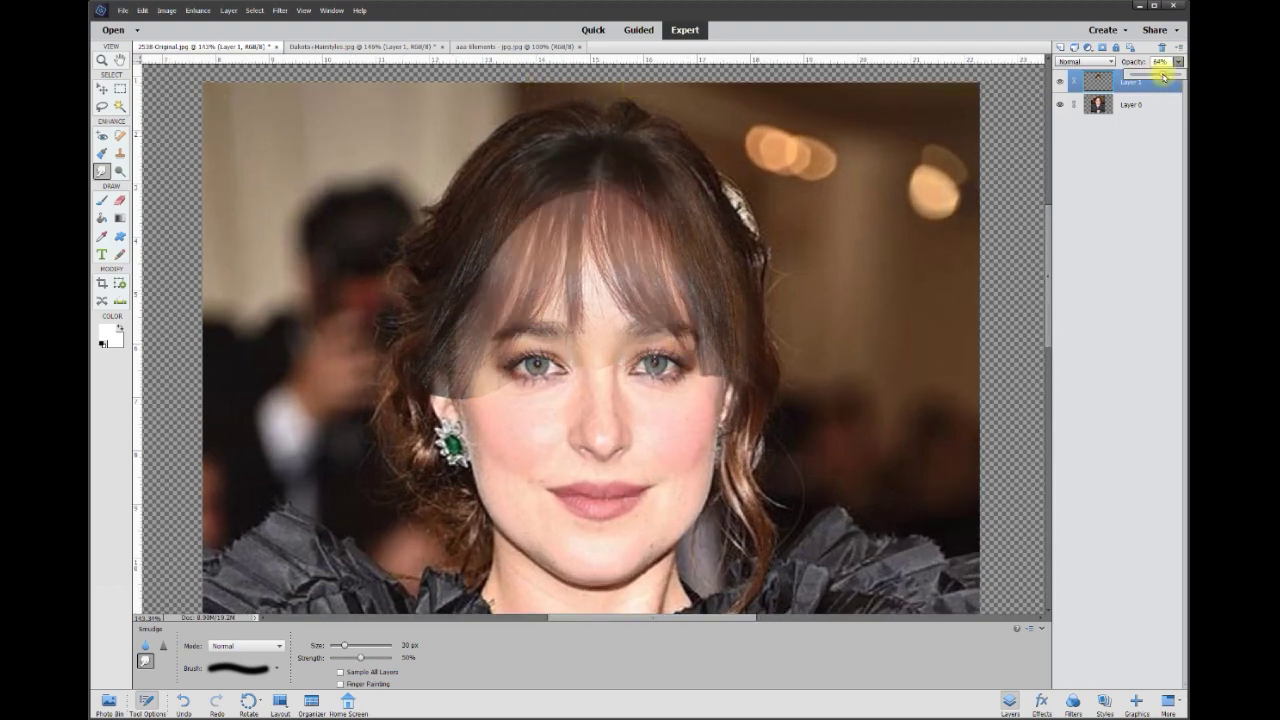
pyautogui.scroll(3, 486, 357)
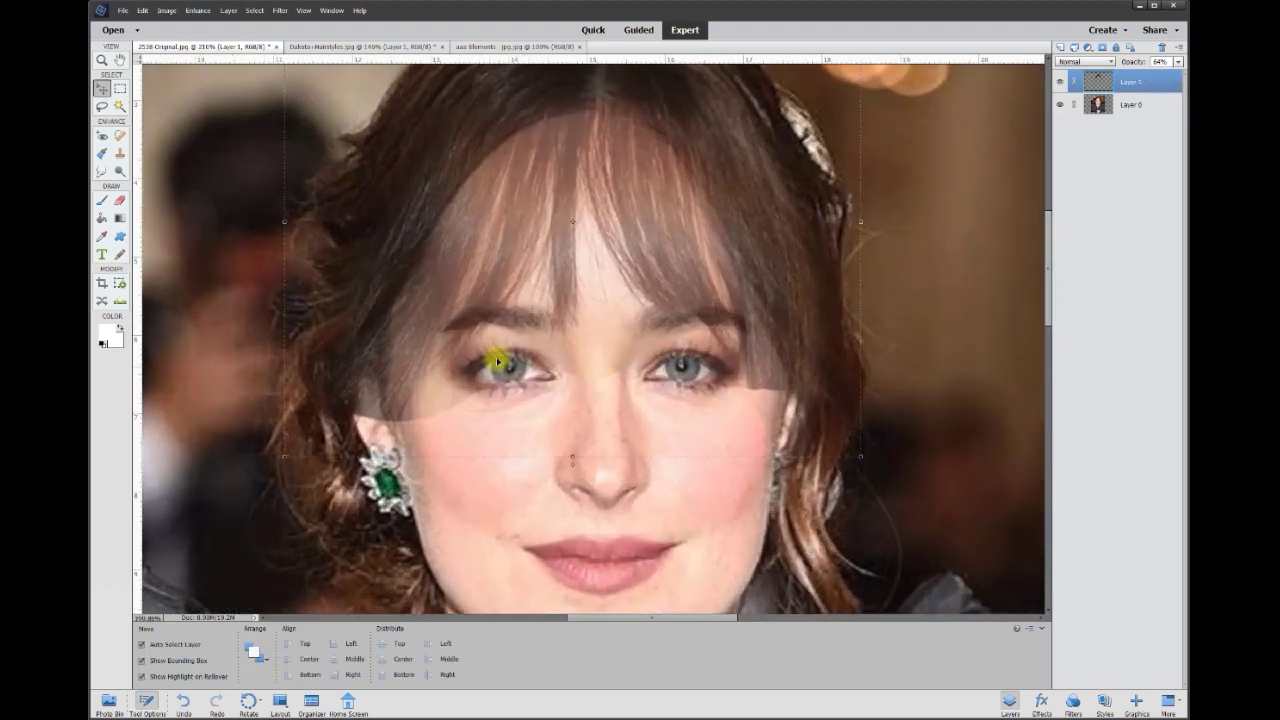
# Erase the pasted skin and eyes below the fringe across the cheek, nose bridge and both eyes.
pyautogui.click(120, 201)
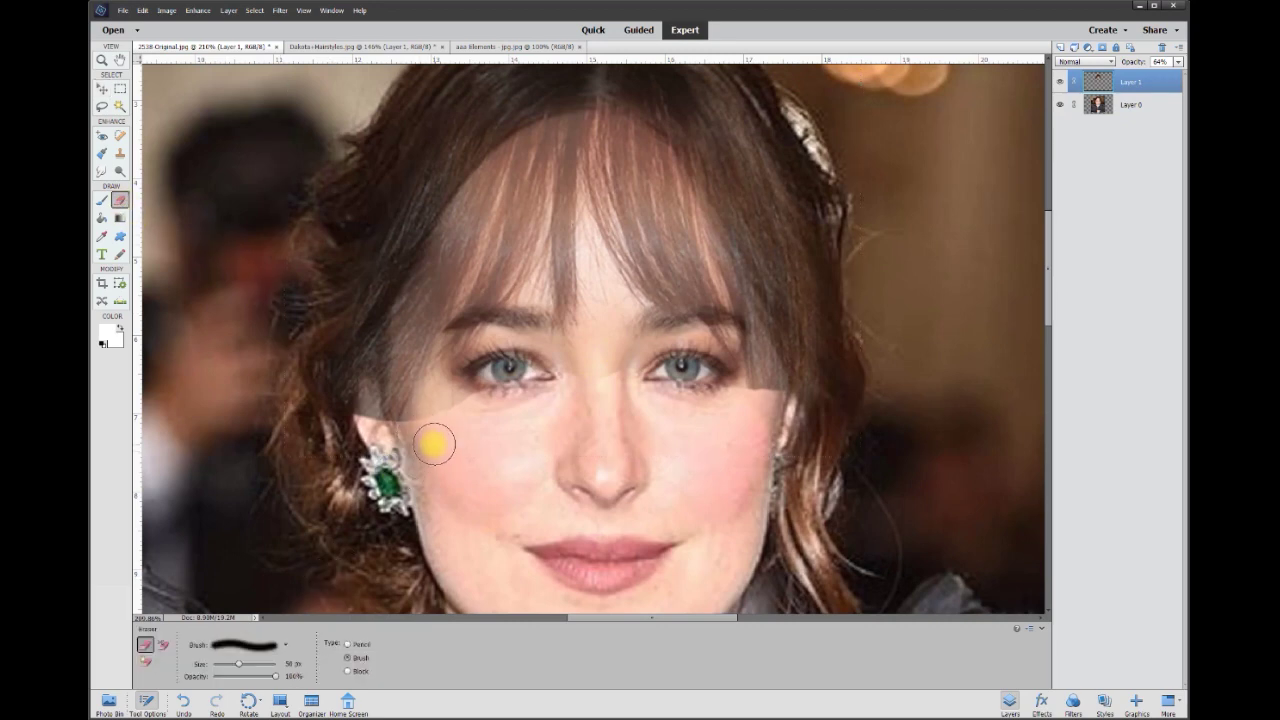
pyautogui.moveTo(441, 413)
pyautogui.mouseDown()
pyautogui.moveTo(420, 443)
pyautogui.moveTo(399, 437)
pyautogui.mouseUp()
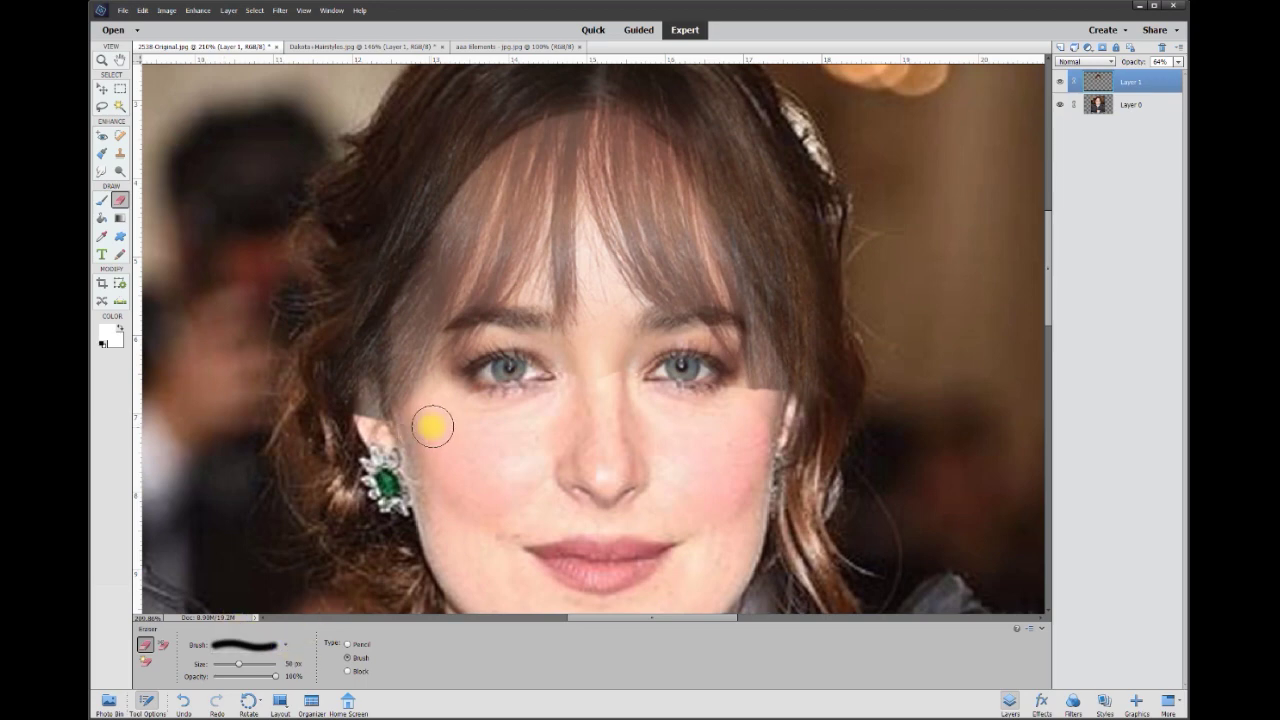
pyautogui.moveTo(474, 385)
pyautogui.mouseDown()
pyautogui.moveTo(509, 365)
pyautogui.moveTo(556, 390)
pyautogui.moveTo(539, 364)
pyautogui.moveTo(502, 362)
pyautogui.moveTo(497, 383)
pyautogui.moveTo(545, 356)
pyautogui.moveTo(579, 383)
pyautogui.mouseUp()
pyautogui.moveTo(608, 342)
pyautogui.mouseDown()
pyautogui.moveTo(694, 363)
pyautogui.moveTo(737, 406)
pyautogui.moveTo(757, 374)
pyautogui.mouseUp()
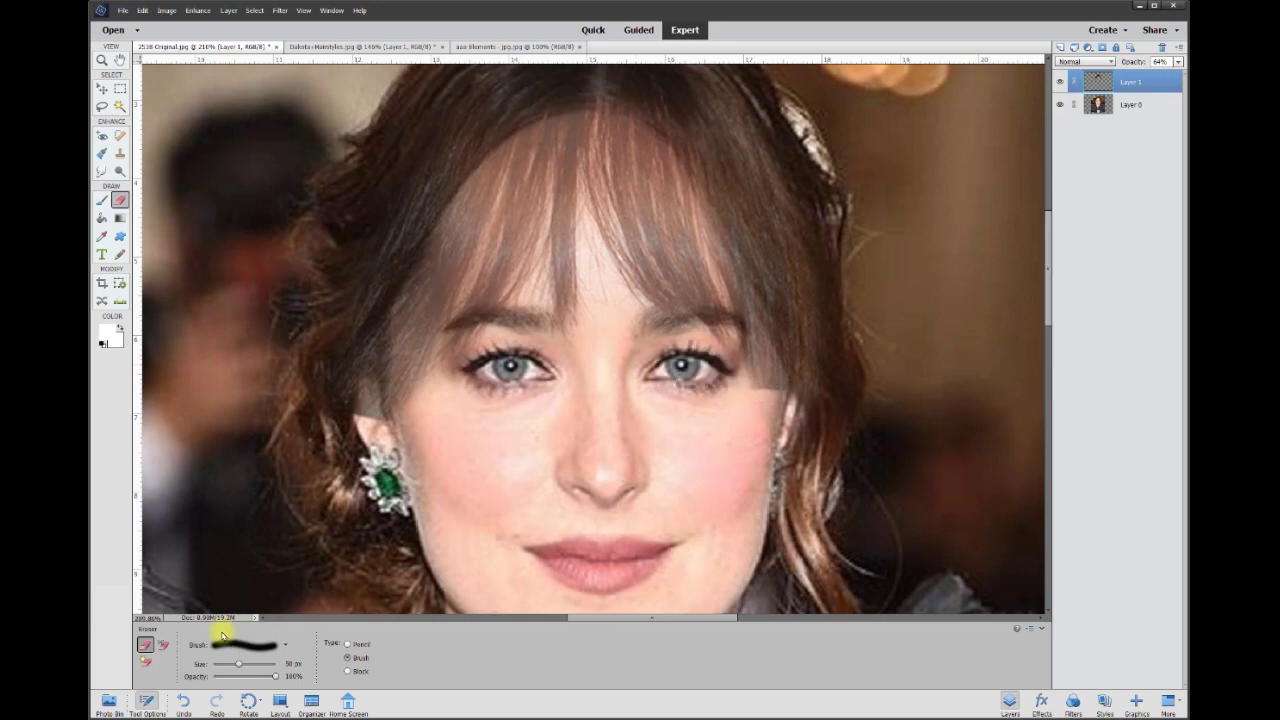
# Reduce the soft eraser to 10 px and erase along the hair edge beside the eye on the right of the portrait.
pyautogui.click(288, 643)
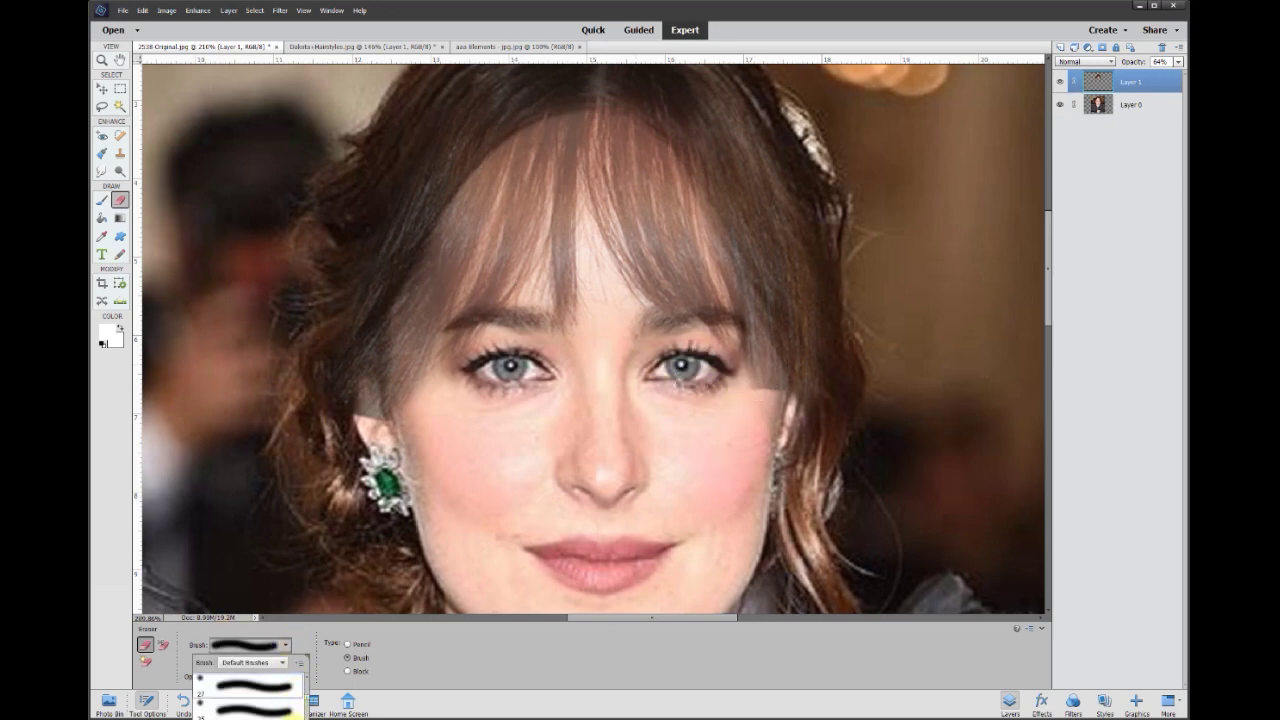
pyautogui.click(307, 641)
pyautogui.click(294, 662)
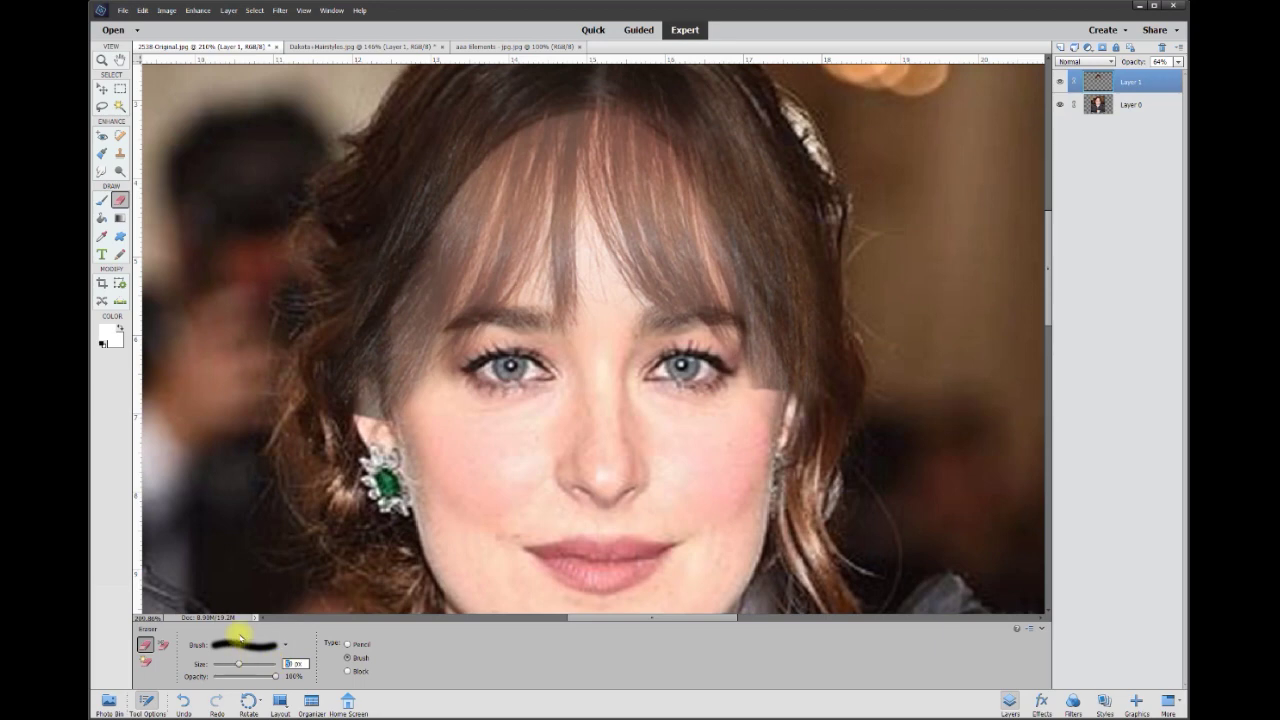
pyautogui.moveTo(781, 383); pyautogui.dragTo(755, 323)
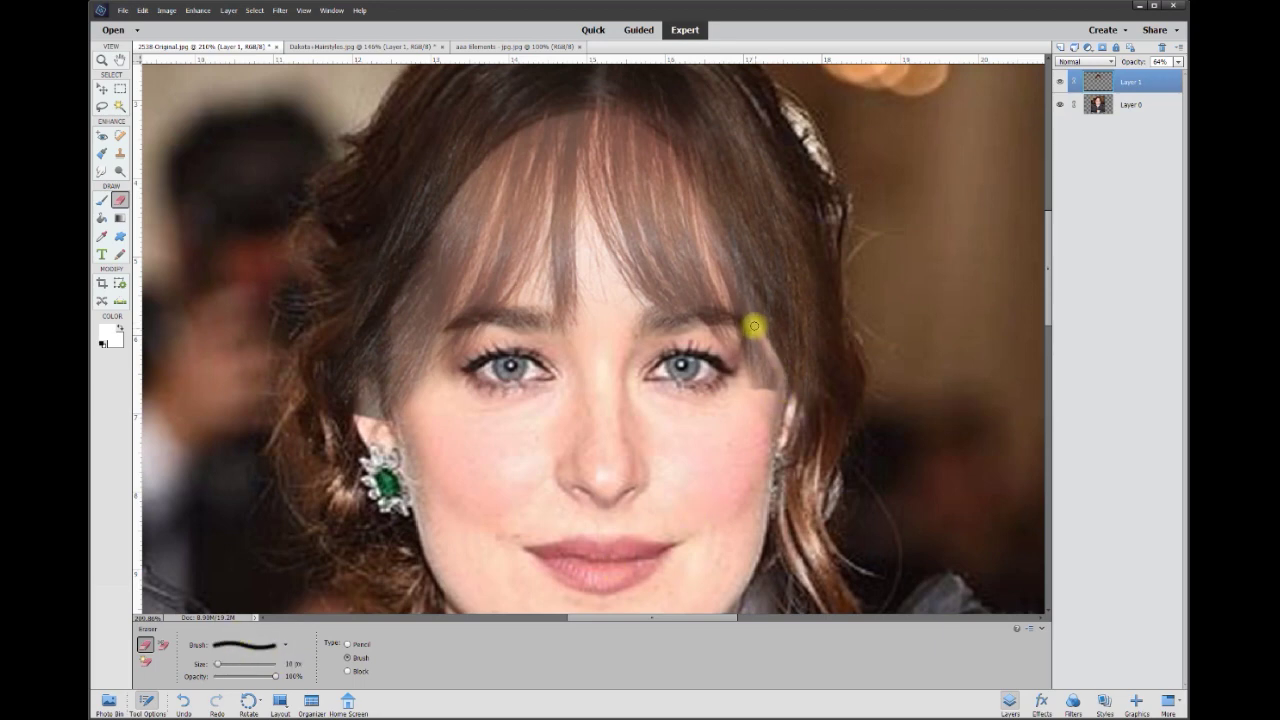
pyautogui.moveTo(747, 326)
pyautogui.mouseDown()
pyautogui.moveTo(749, 358)
pyautogui.moveTo(754, 343)
pyautogui.mouseUp()
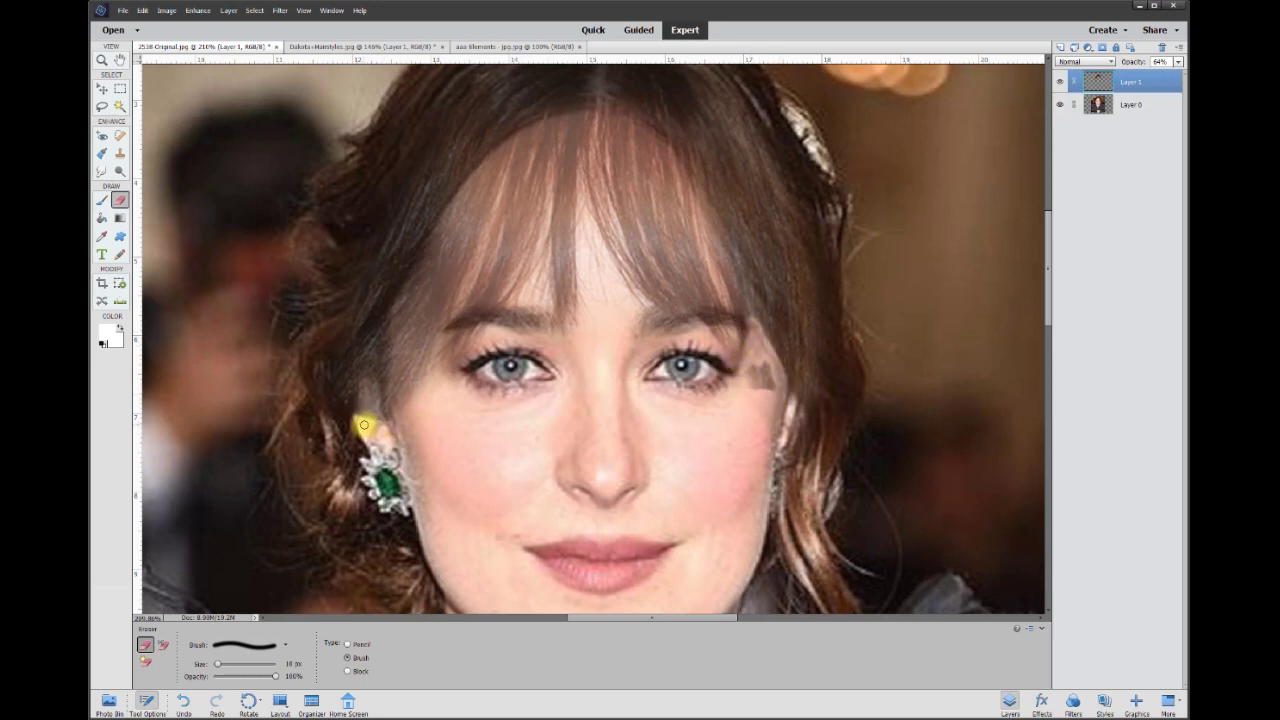
# Erase a thin line from the earring-side ear to the eye, then lasso and delete the leftover patch beneath it.
pyautogui.moveTo(359, 421)
pyautogui.mouseDown()
pyautogui.moveTo(440, 343)
pyautogui.moveTo(454, 366)
pyautogui.moveTo(488, 343)
pyautogui.mouseUp()
pyautogui.click(101, 106)
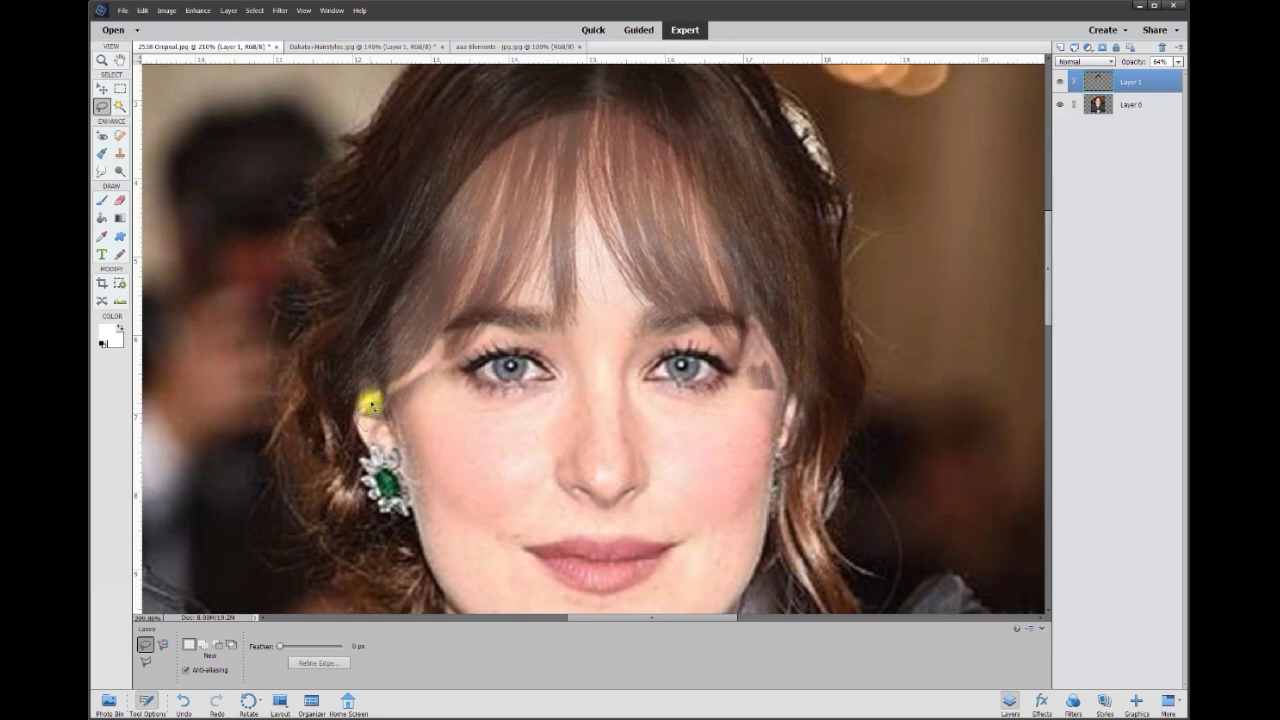
pyautogui.moveTo(453, 367)
pyautogui.mouseDown()
pyautogui.moveTo(466, 349)
pyautogui.moveTo(512, 341)
pyautogui.mouseUp()
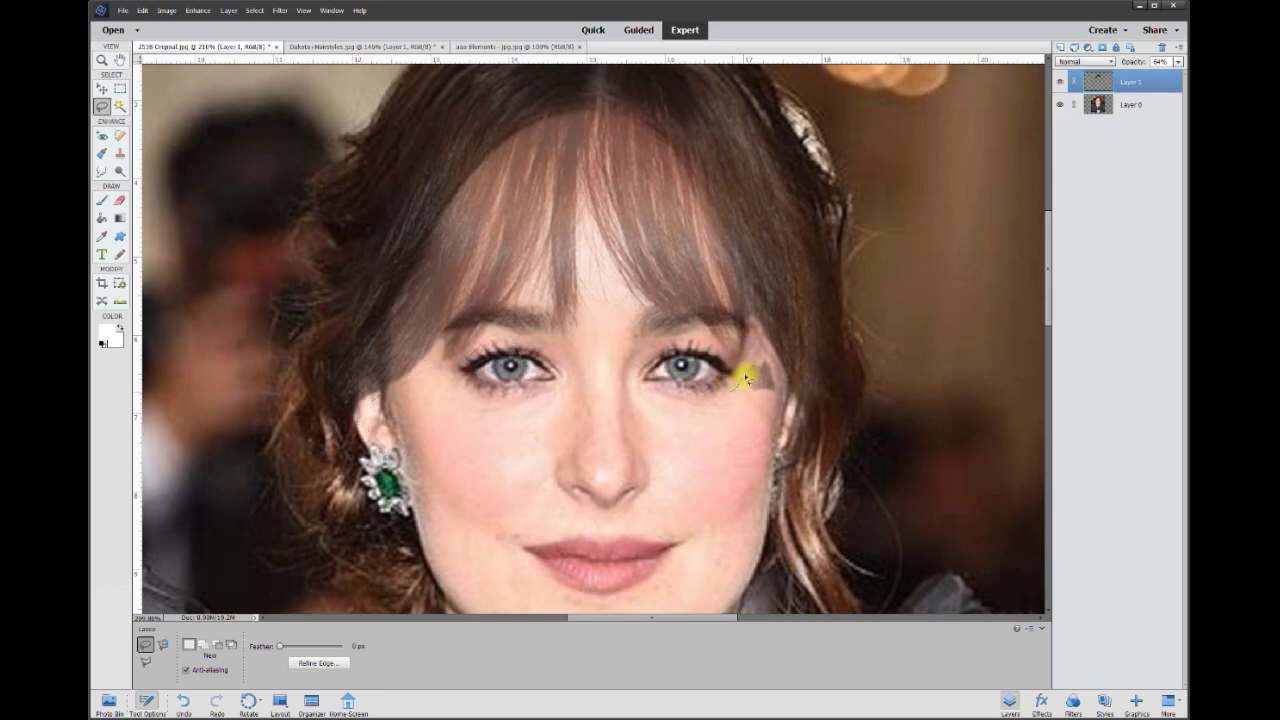
# Lasso and delete the last leftover patch beside the eye, and set the fringe layer's opacity to 95%.
pyautogui.moveTo(760, 356); pyautogui.dragTo(781, 371)
pyautogui.hotkey('ctrl', 'd')
pyautogui.click(1180, 63)
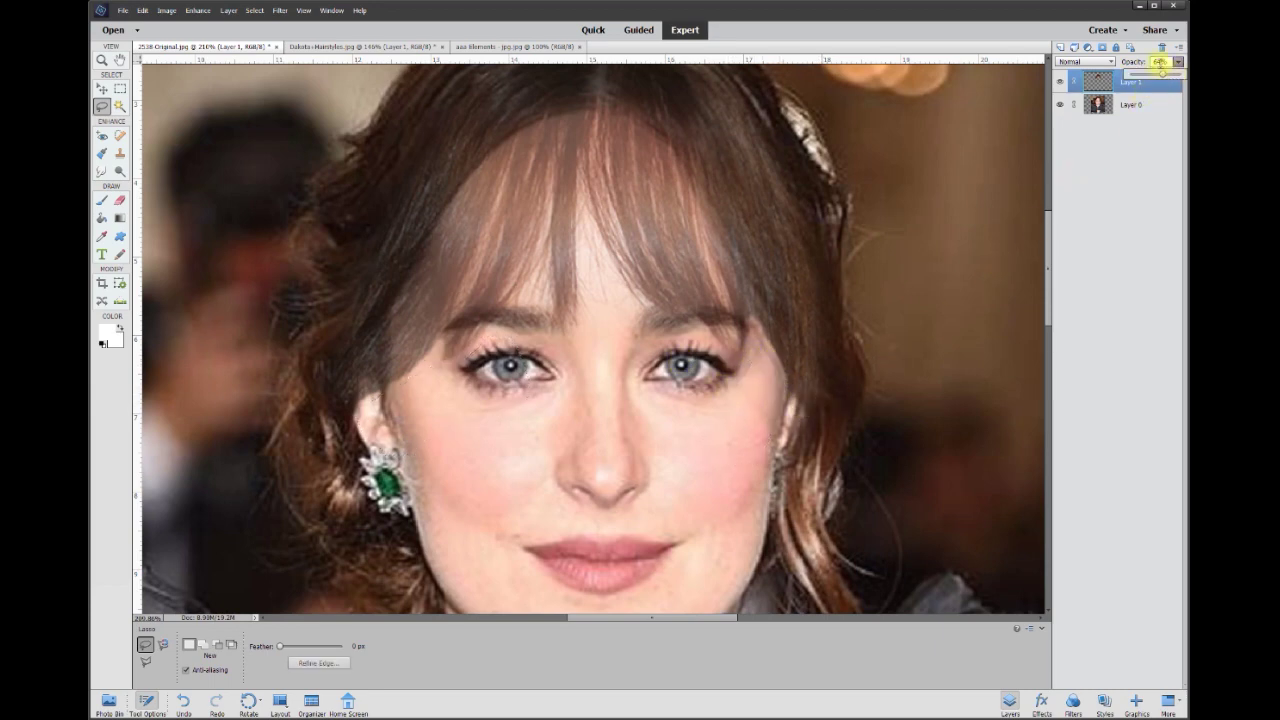
pyautogui.click(1160, 62)
pyautogui.write('95')
pyautogui.press('Return')
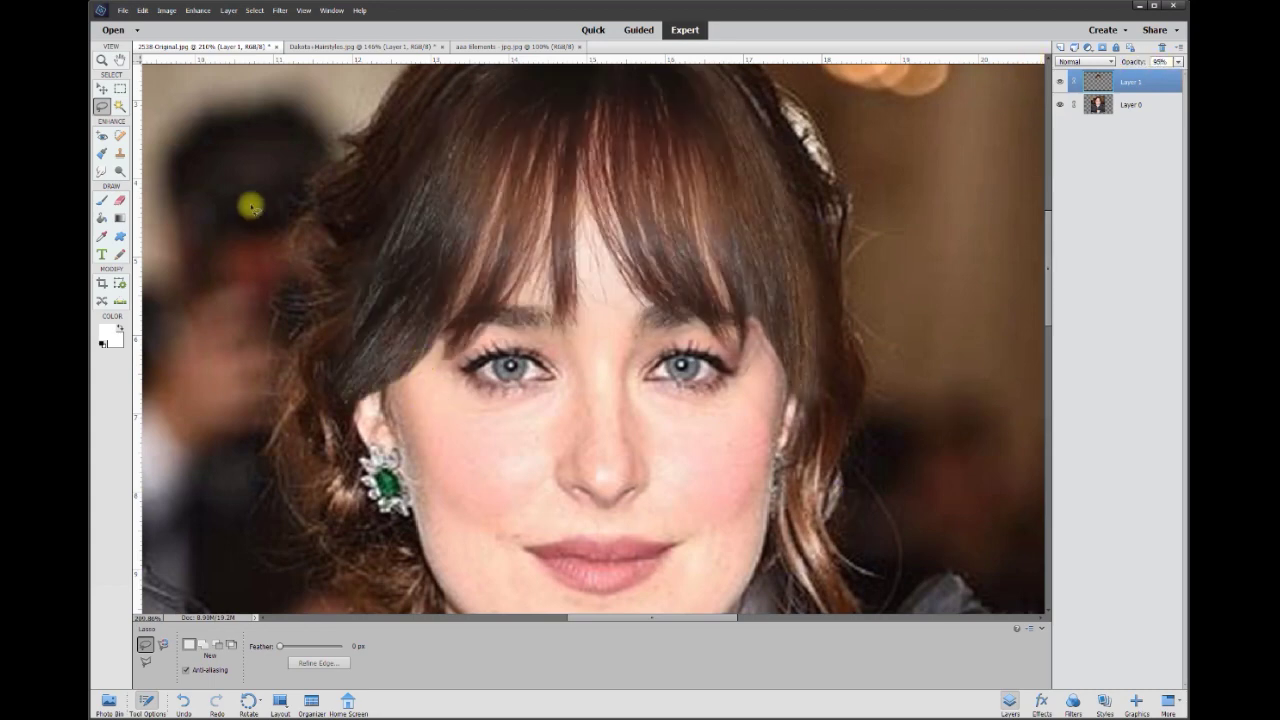
# Smudge the lower edges of the fringe around the eyes with a 10 px brush at 50% strength.
pyautogui.click(120, 199)
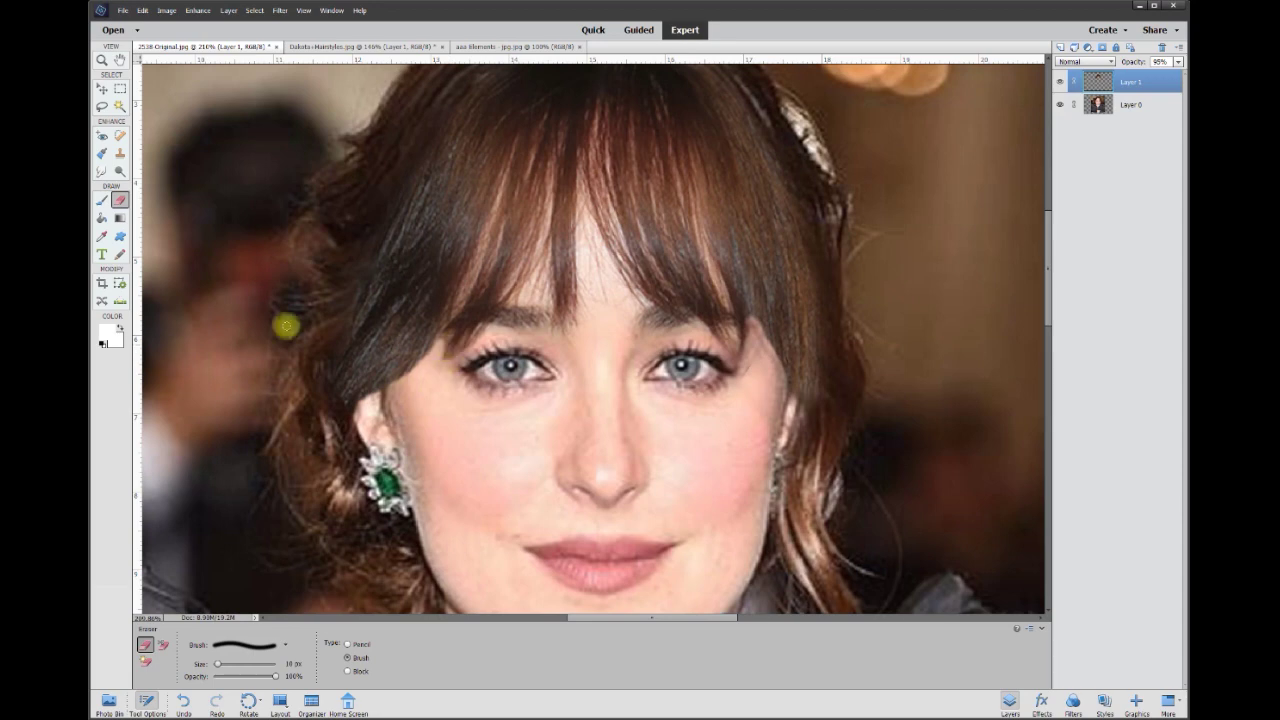
pyautogui.click(102, 172)
pyautogui.click(402, 646)
pyautogui.write('10')
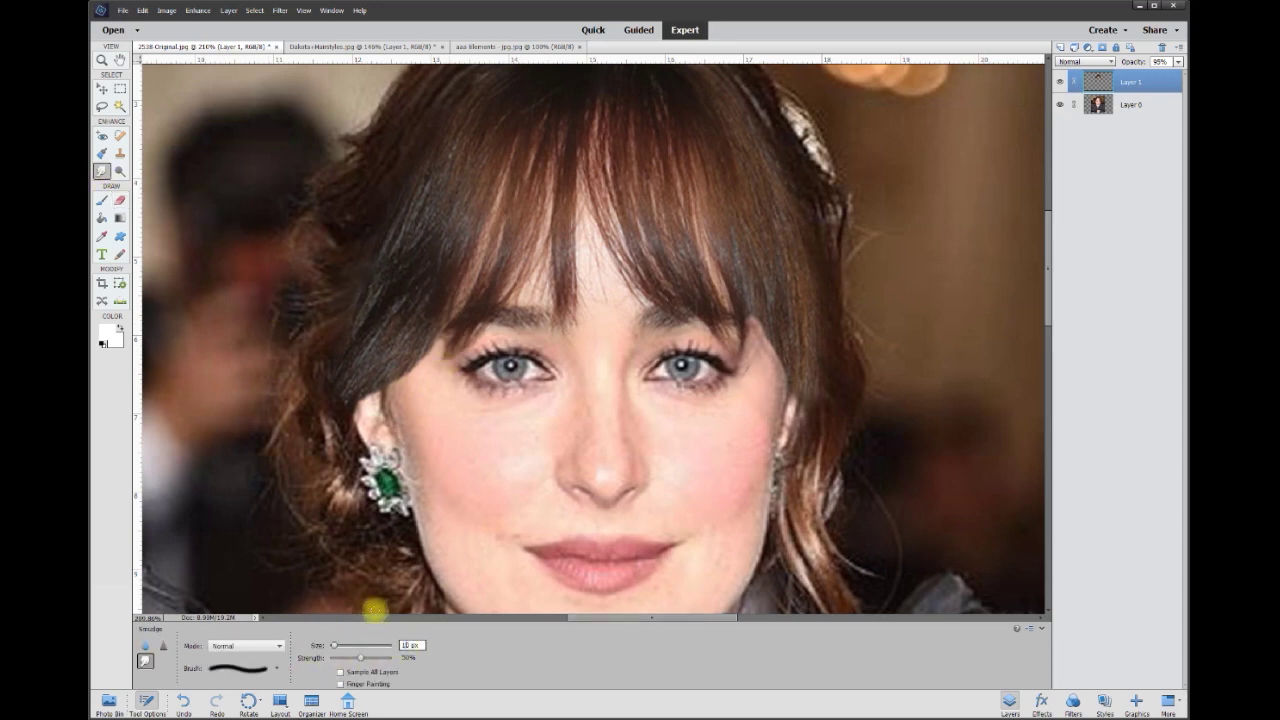
pyautogui.moveTo(446, 330); pyautogui.dragTo(443, 349)
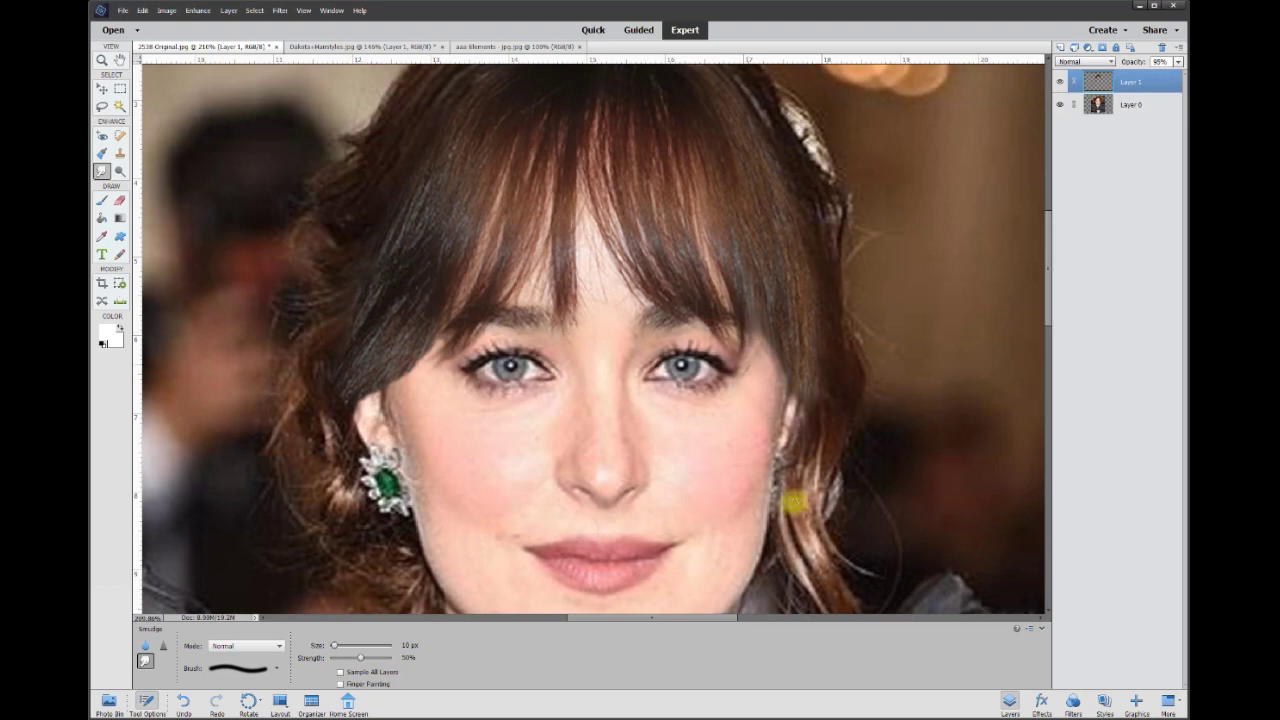
# Enlarge the Smudge brush to 50 px for the hair at the top of the head.
pyautogui.scroll(-2, 752, 509)
pyautogui.scroll(-4, 752, 509)
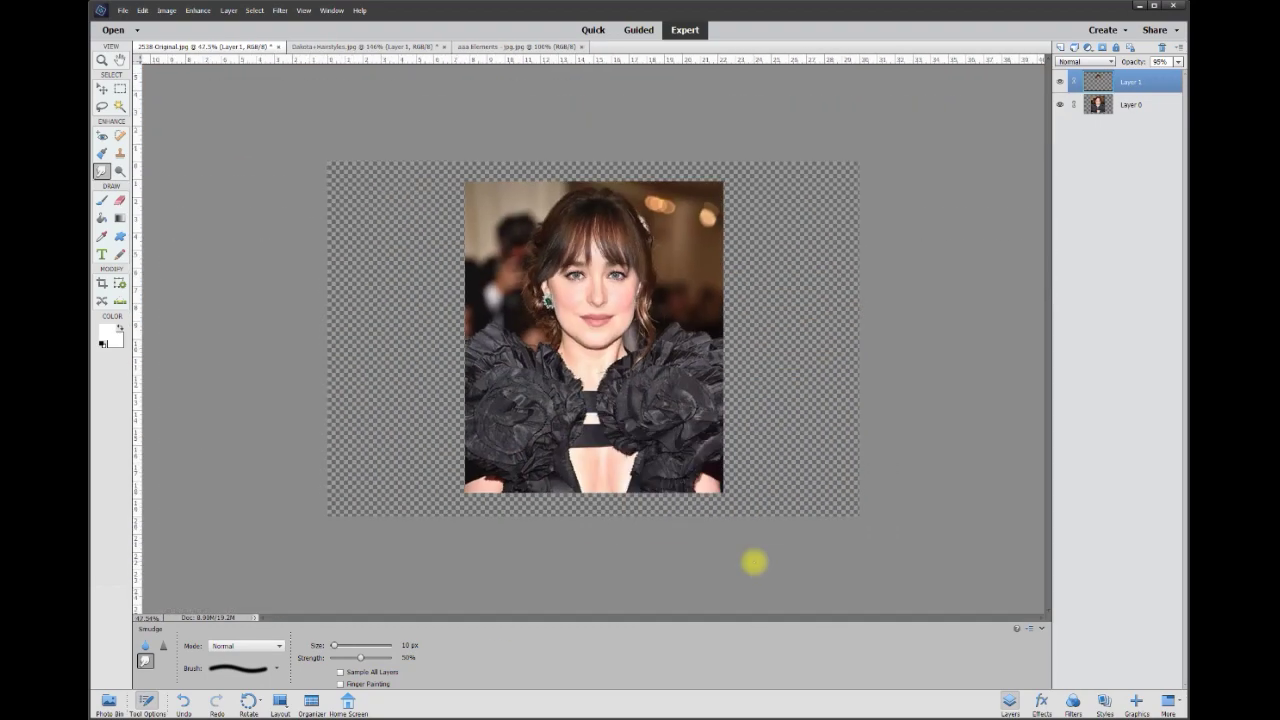
pyautogui.scroll(1, 600, 388)
pyautogui.press(']')
pyautogui.press(']')
pyautogui.press(']')
pyautogui.press(']')
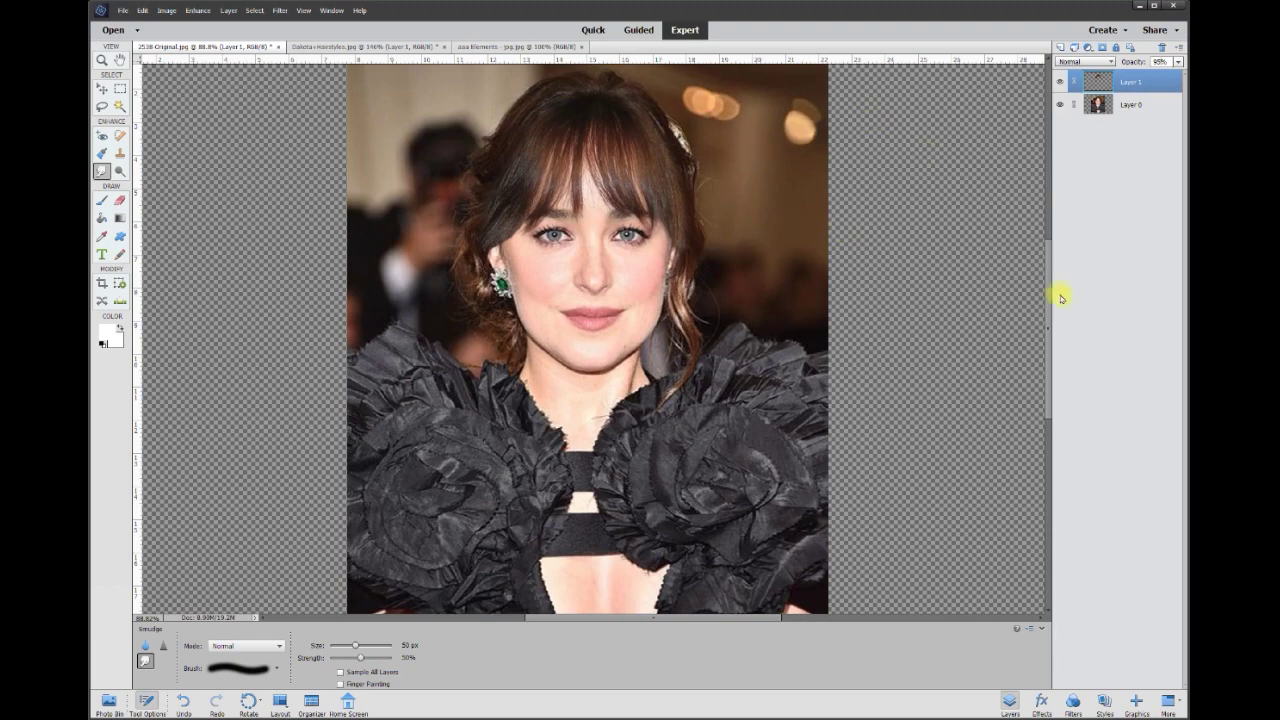
pyautogui.scroll(2, 1051, 286)
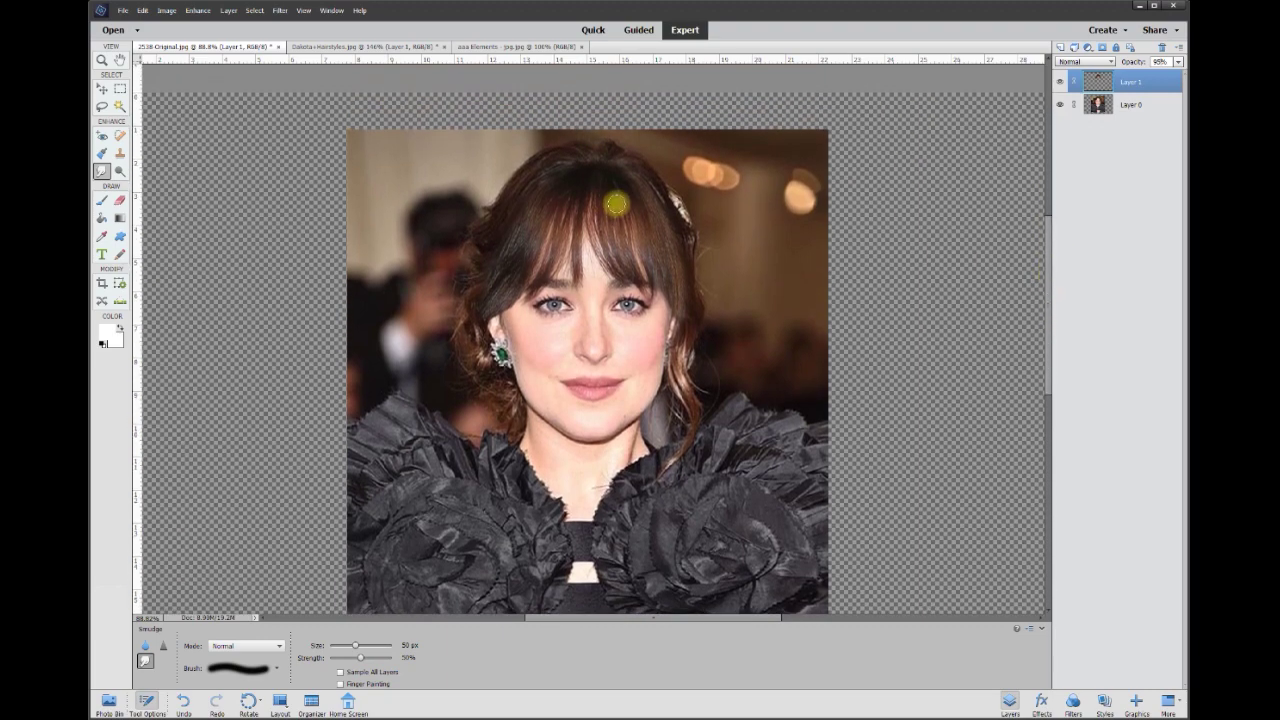
# Add a new layer above the fringe and sample the dark hair colour near the crown.
pyautogui.click(102, 91)
pyautogui.scroll(2, 546, 217)
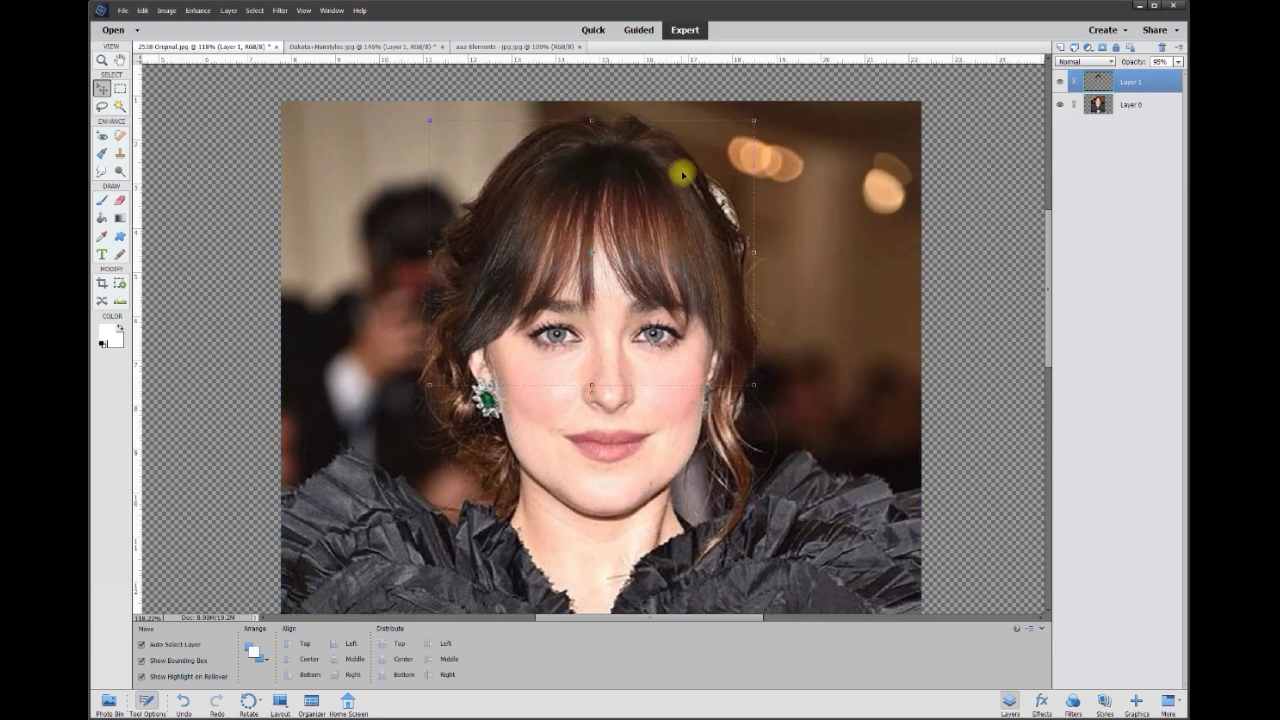
pyautogui.click(1060, 48)
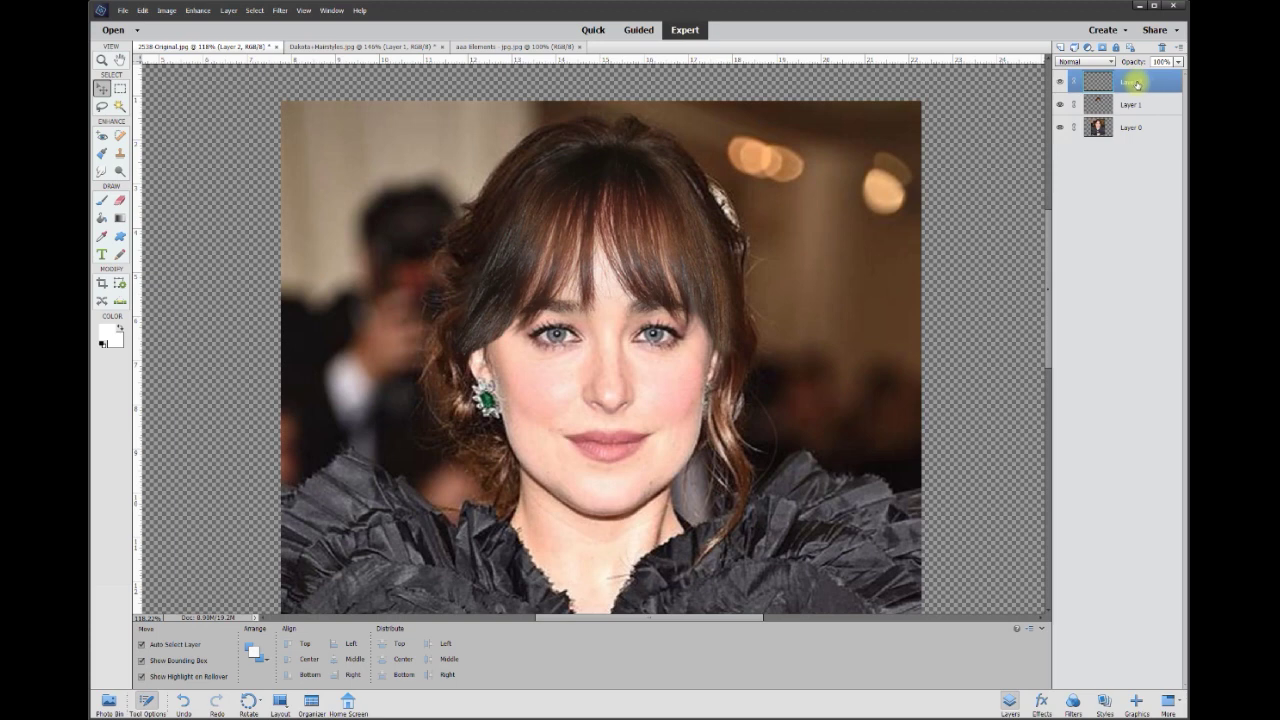
pyautogui.click(102, 236)
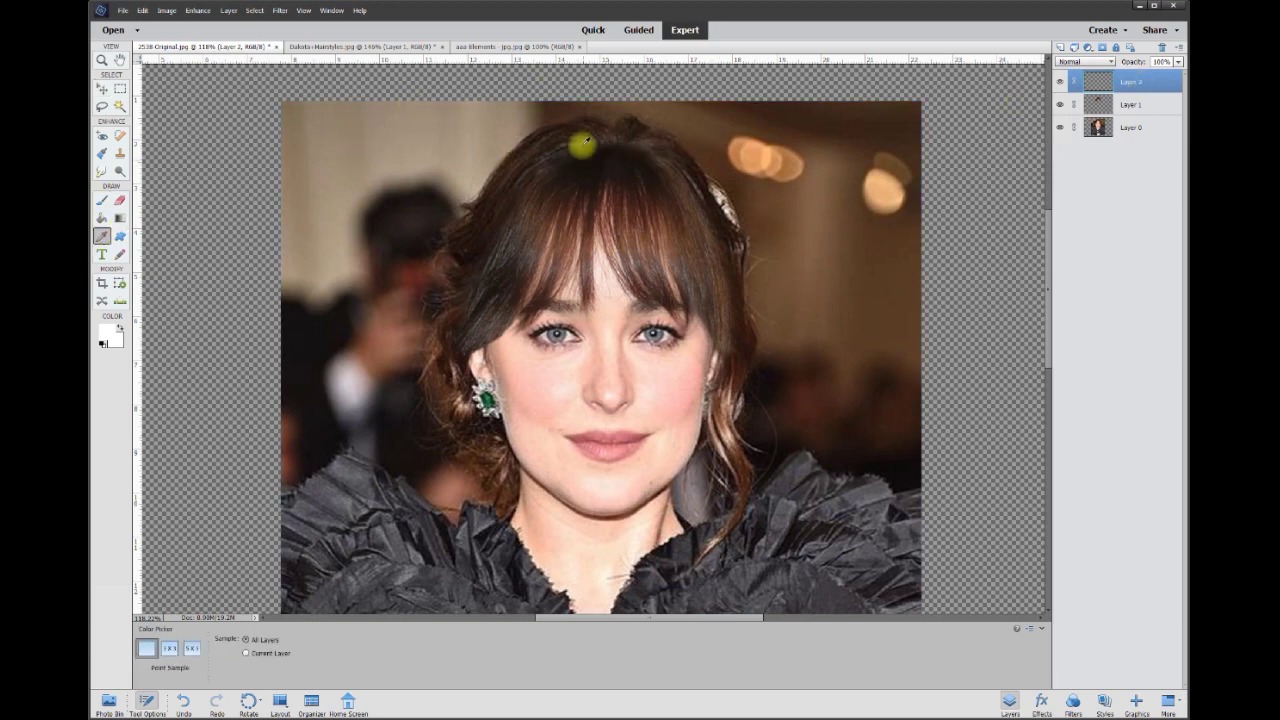
pyautogui.scroll(4, 630, 137)
pyautogui.click(636, 137)
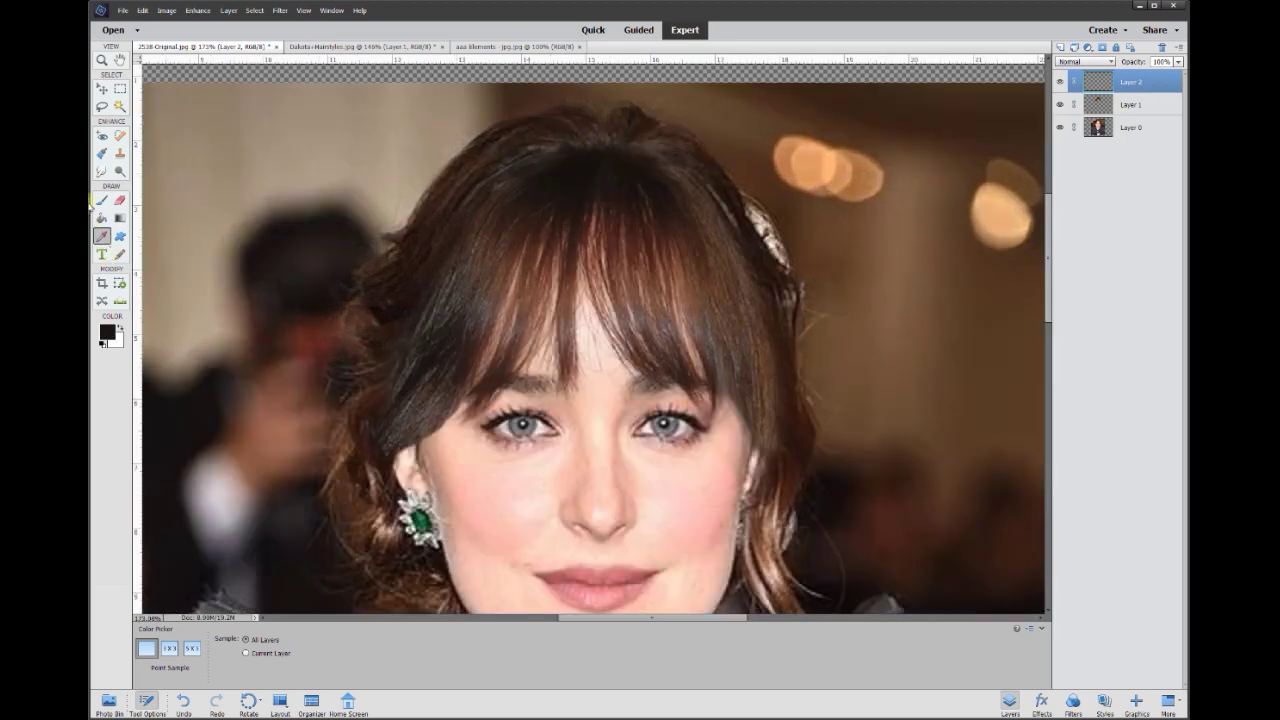
# Paint the sampled dark colour across the top of the hair with a soft 50 px brush at 100% opacity.
pyautogui.click(101, 201)
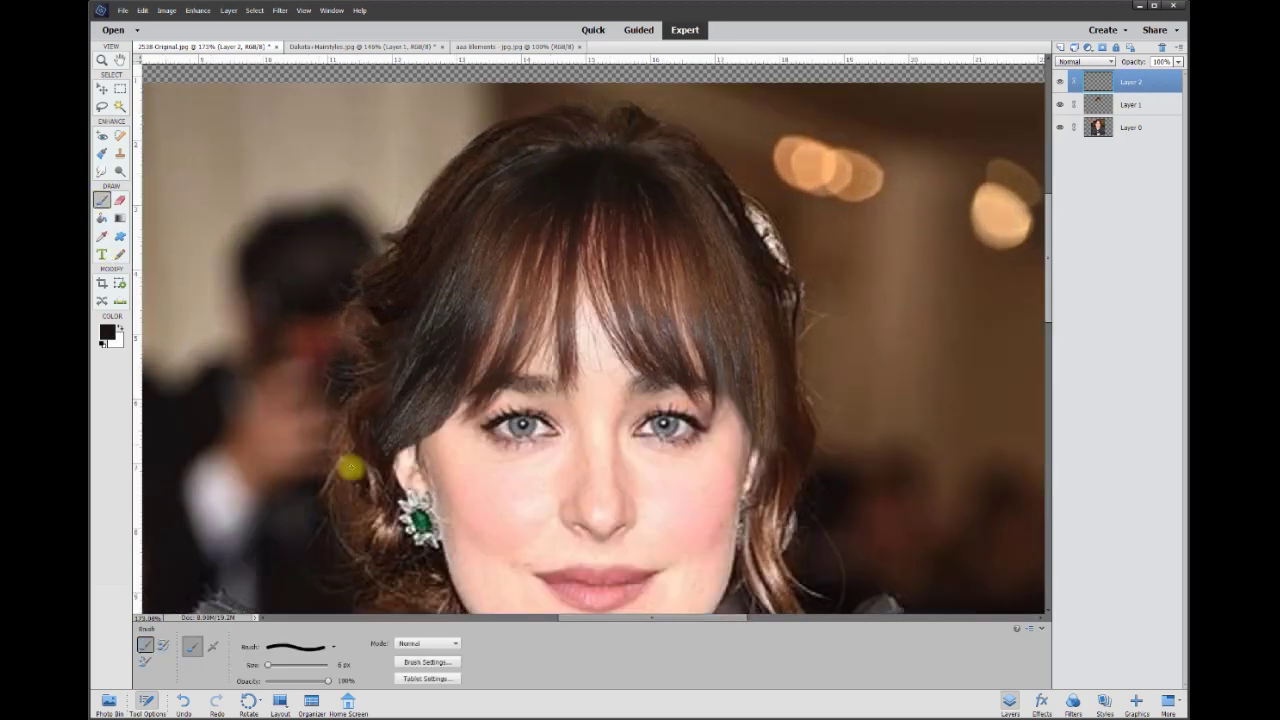
pyautogui.click(335, 647)
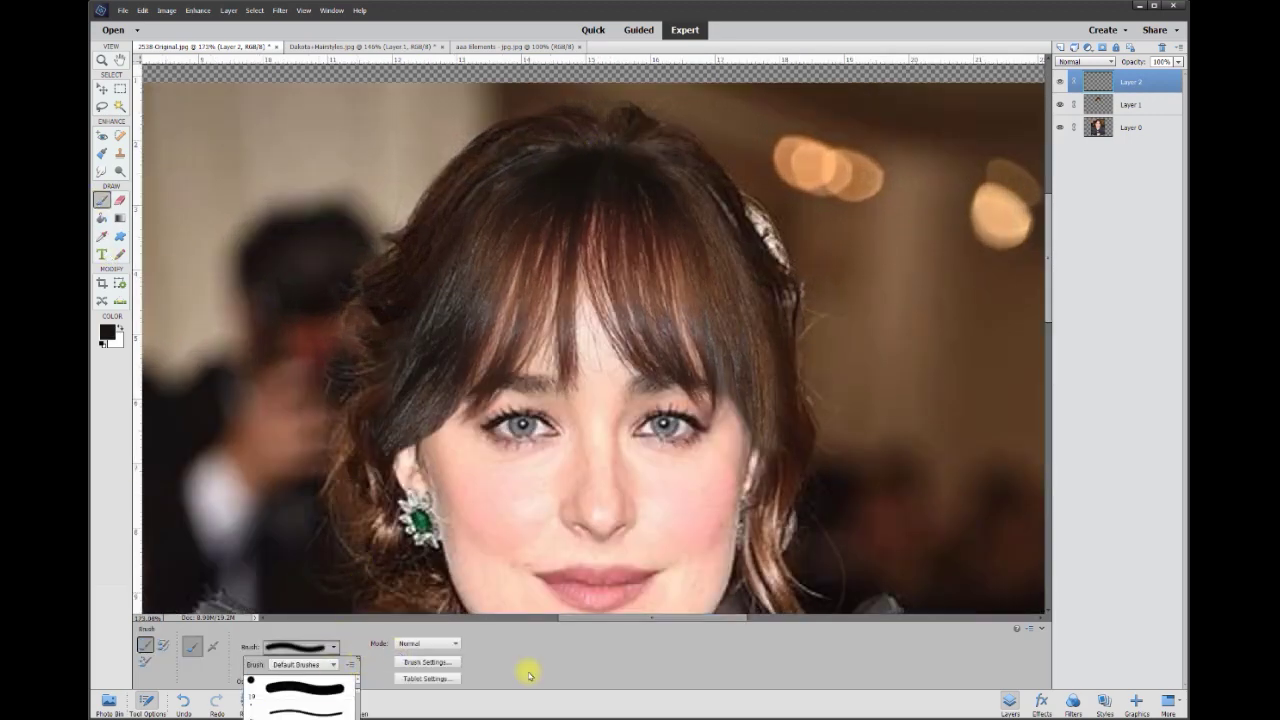
pyautogui.click(490, 645)
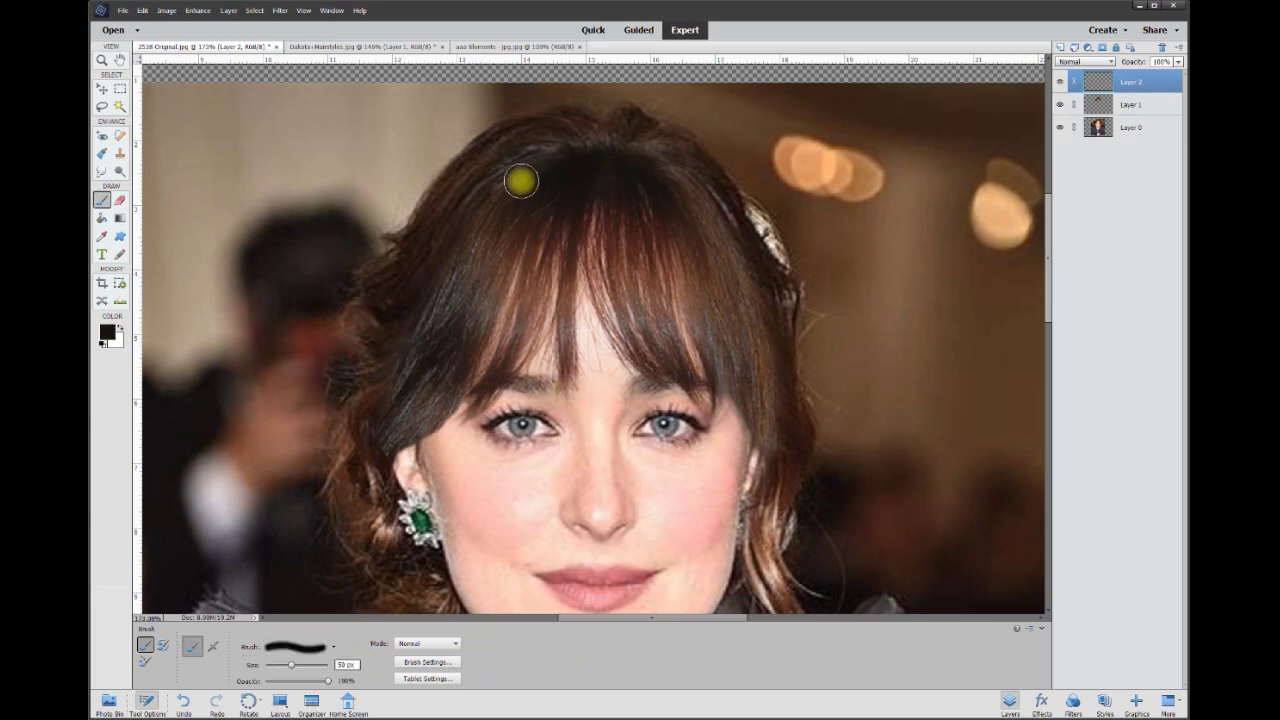
pyautogui.moveTo(483, 183)
pyautogui.mouseDown()
pyautogui.moveTo(543, 149)
pyautogui.moveTo(609, 140)
pyautogui.moveTo(663, 151)
pyautogui.moveTo(695, 178)
pyautogui.mouseUp()
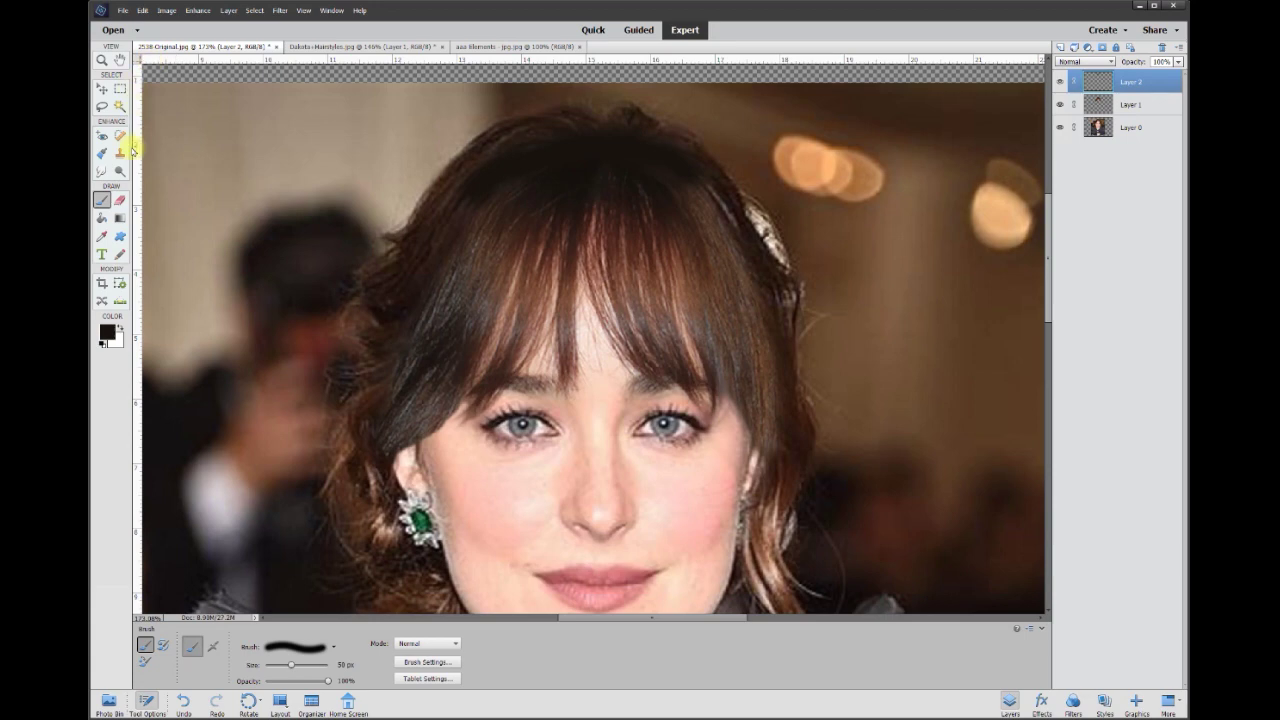
# Smudge the dark paint into the surrounding hair at the crown and lower the painted layer's opacity.
pyautogui.click(101, 172)
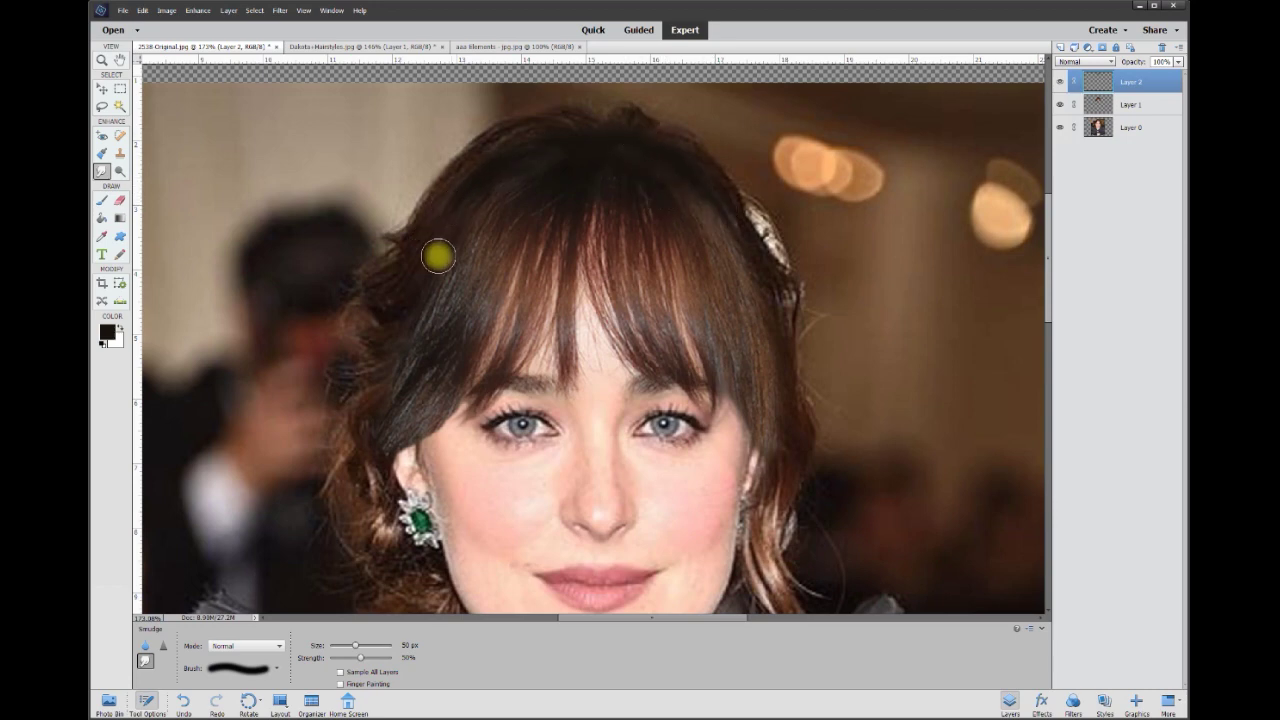
pyautogui.click(1178, 62)
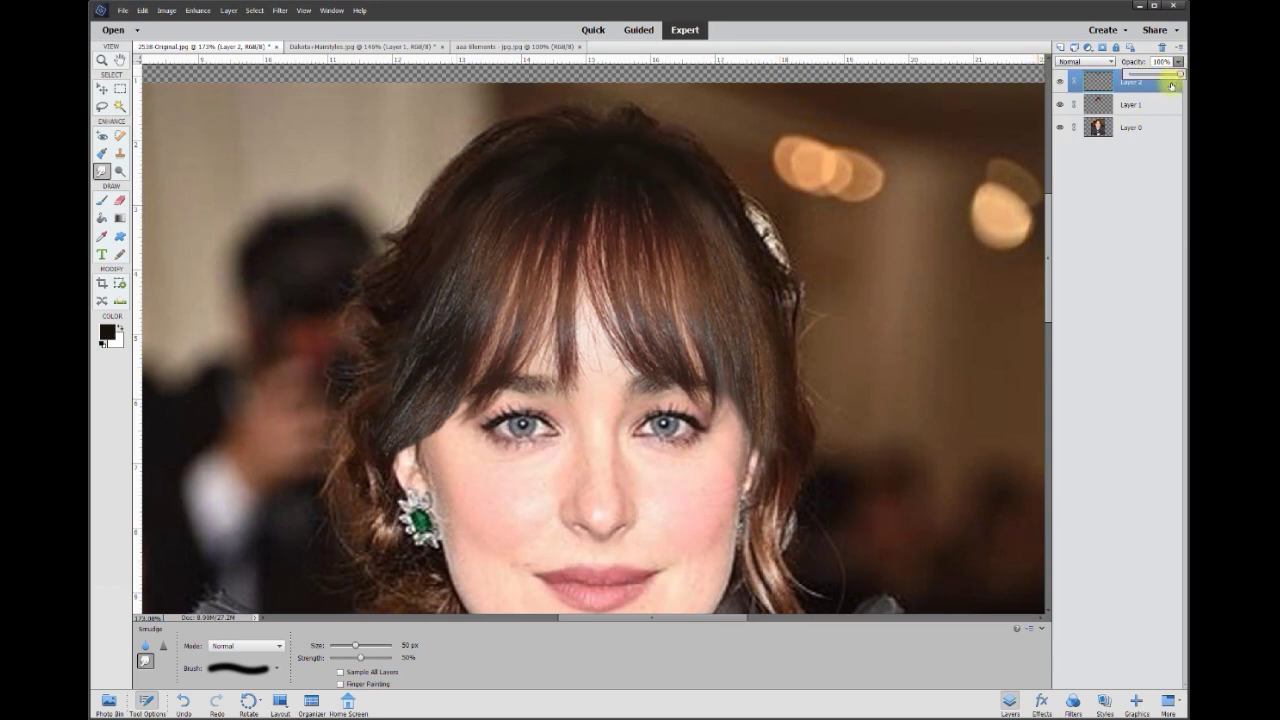
pyautogui.moveTo(1176, 73); pyautogui.dragTo(1145, 76)
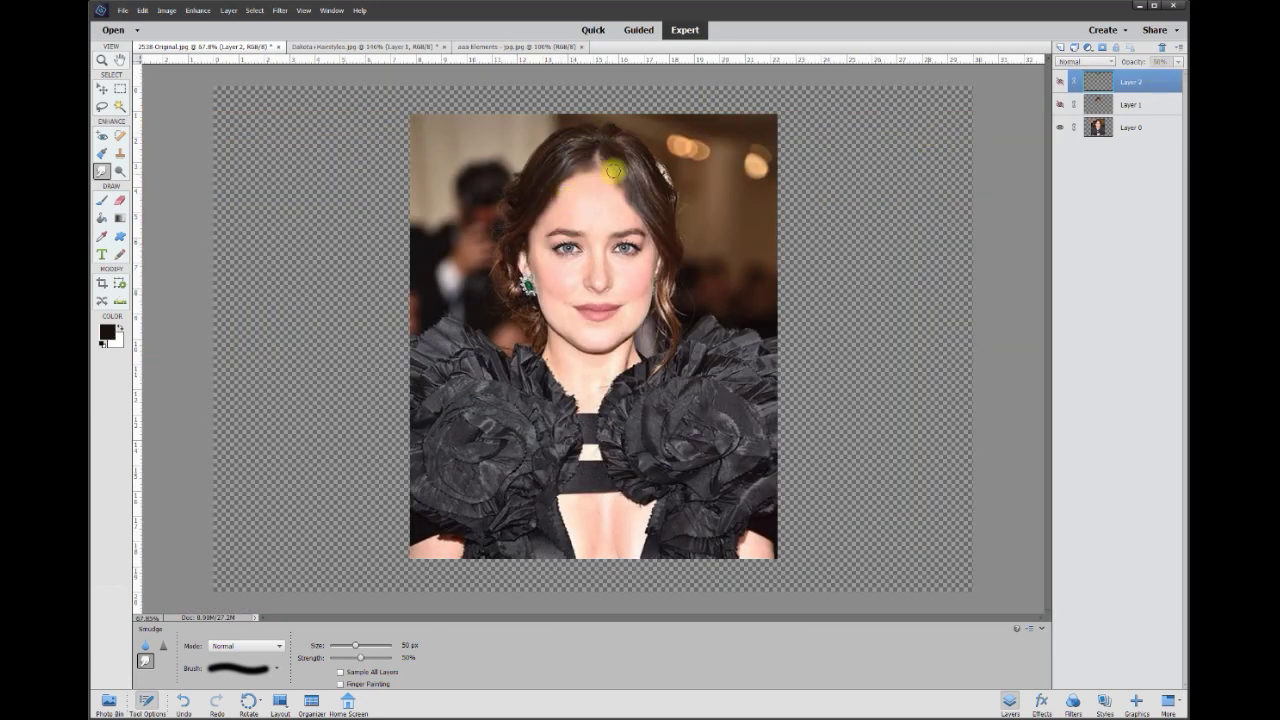
# Show the fringe layer and toggle the painted layer's visibility to compare the hair with and without the edits.
pyautogui.click(1060, 106)
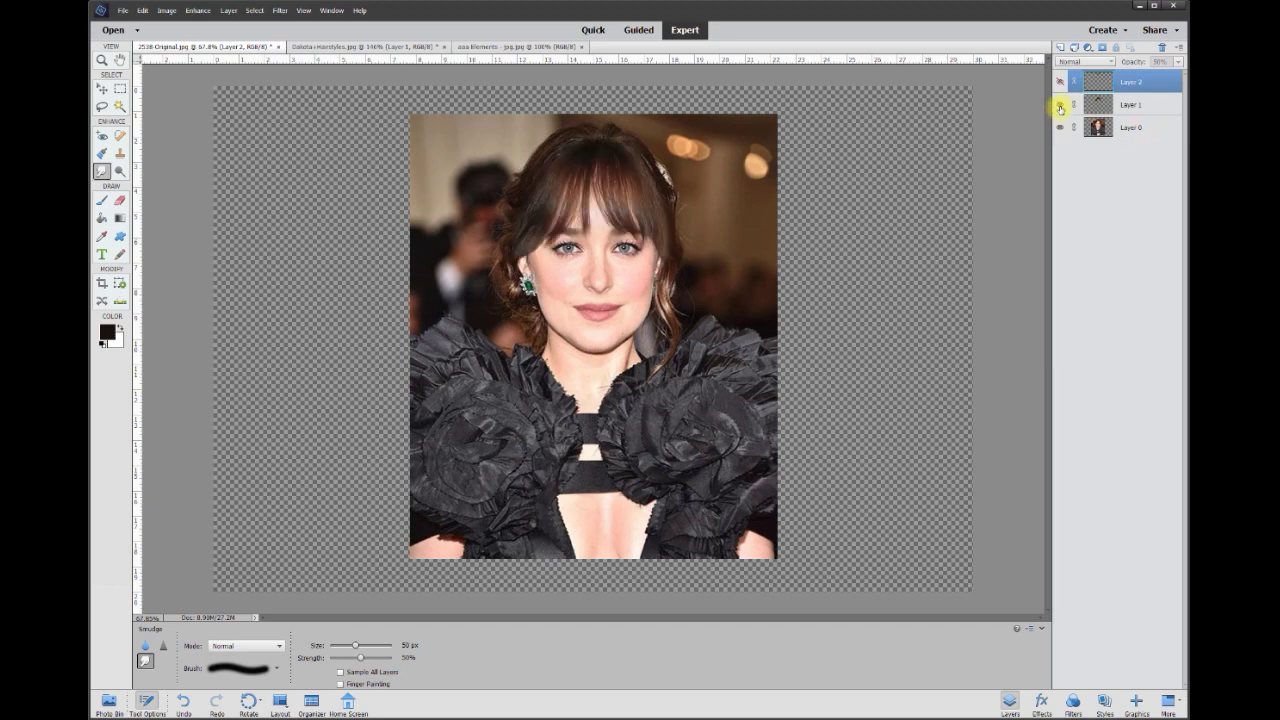
pyautogui.click(1061, 84)
pyautogui.click(1061, 83)
pyautogui.click(1061, 83)
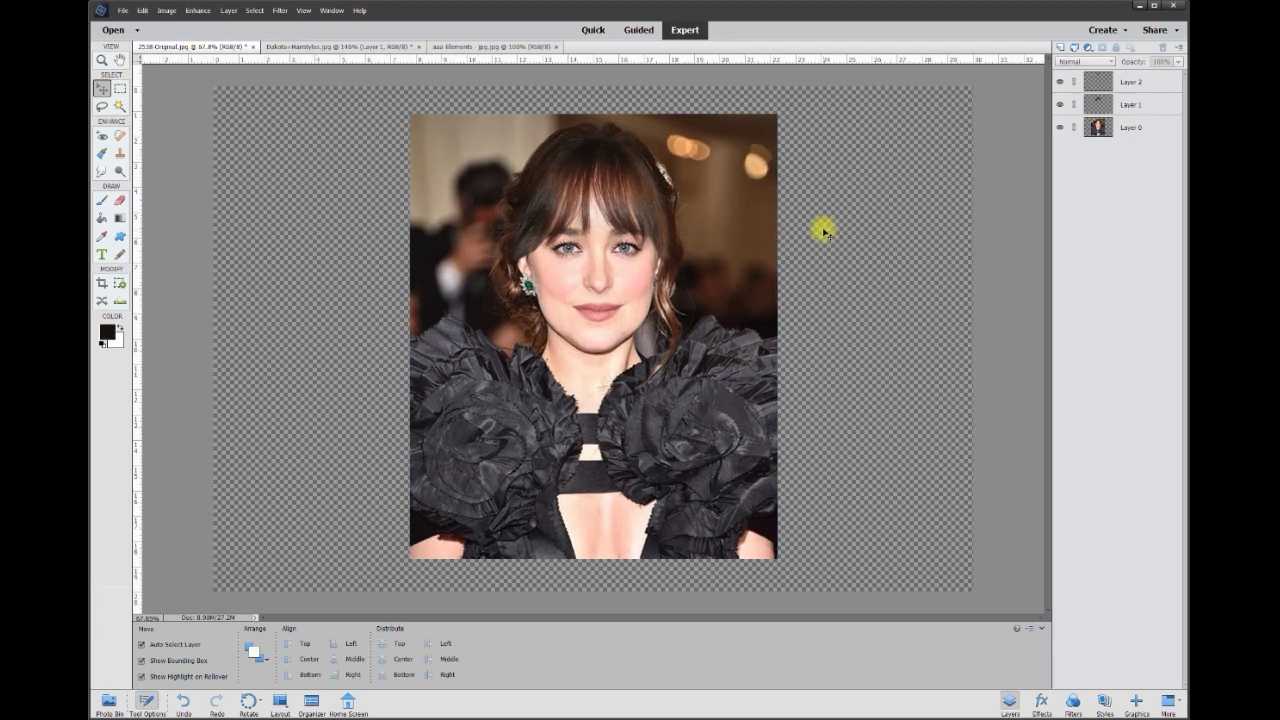
pyautogui.scroll(1, 831, 232)
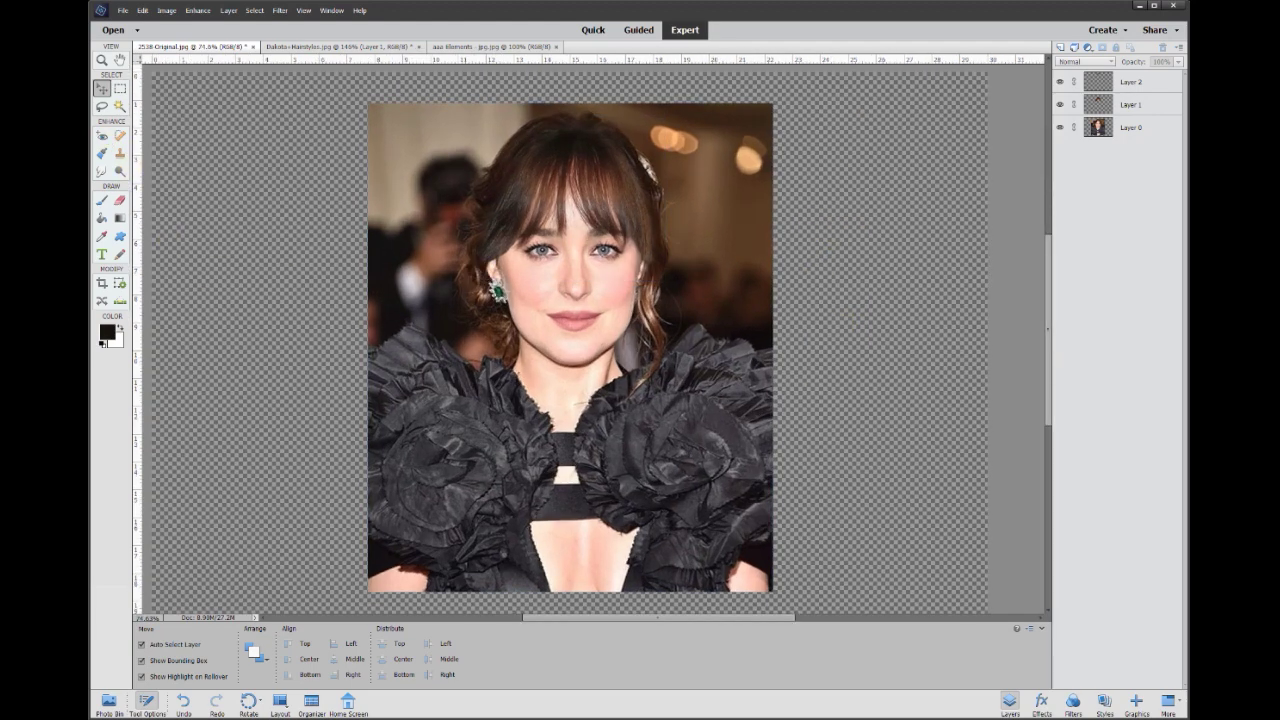